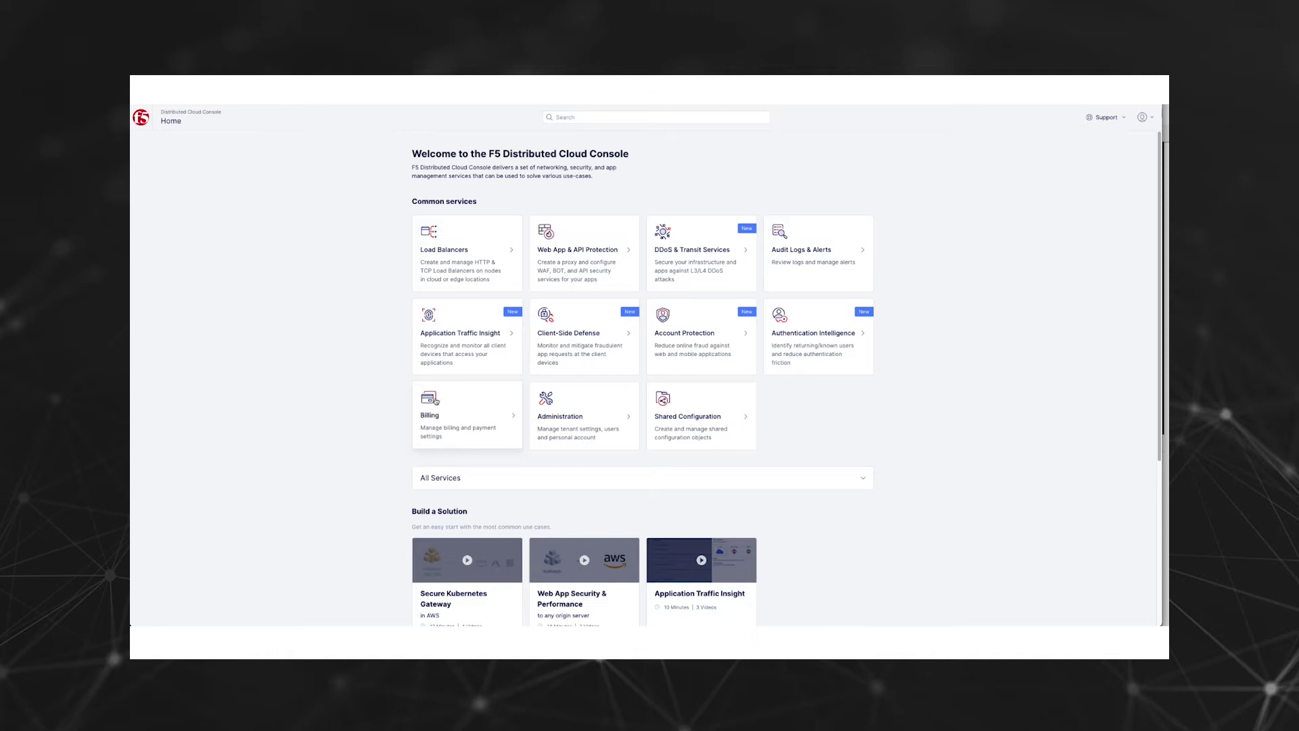
- Open the Billing usage plans and check the Bot Defense add-on service of the Organization plan
left_click(441, 417)
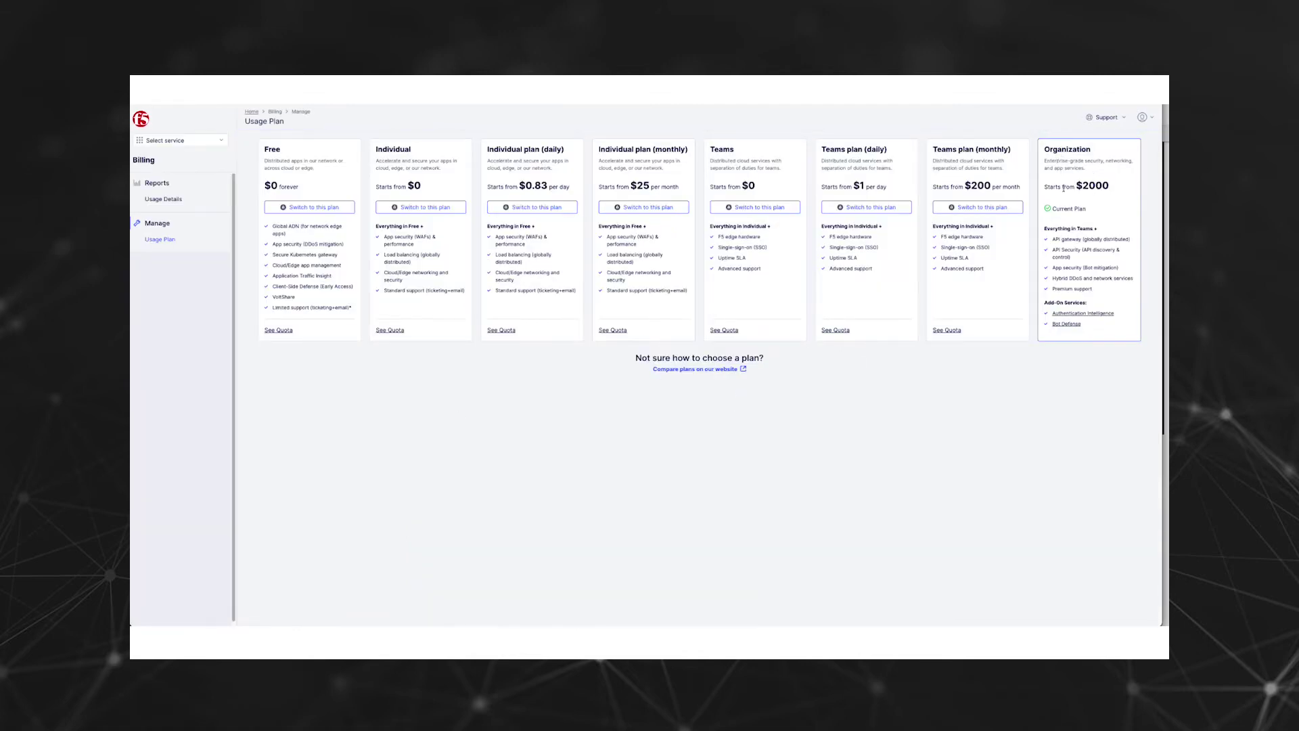
left_click(1066, 325)
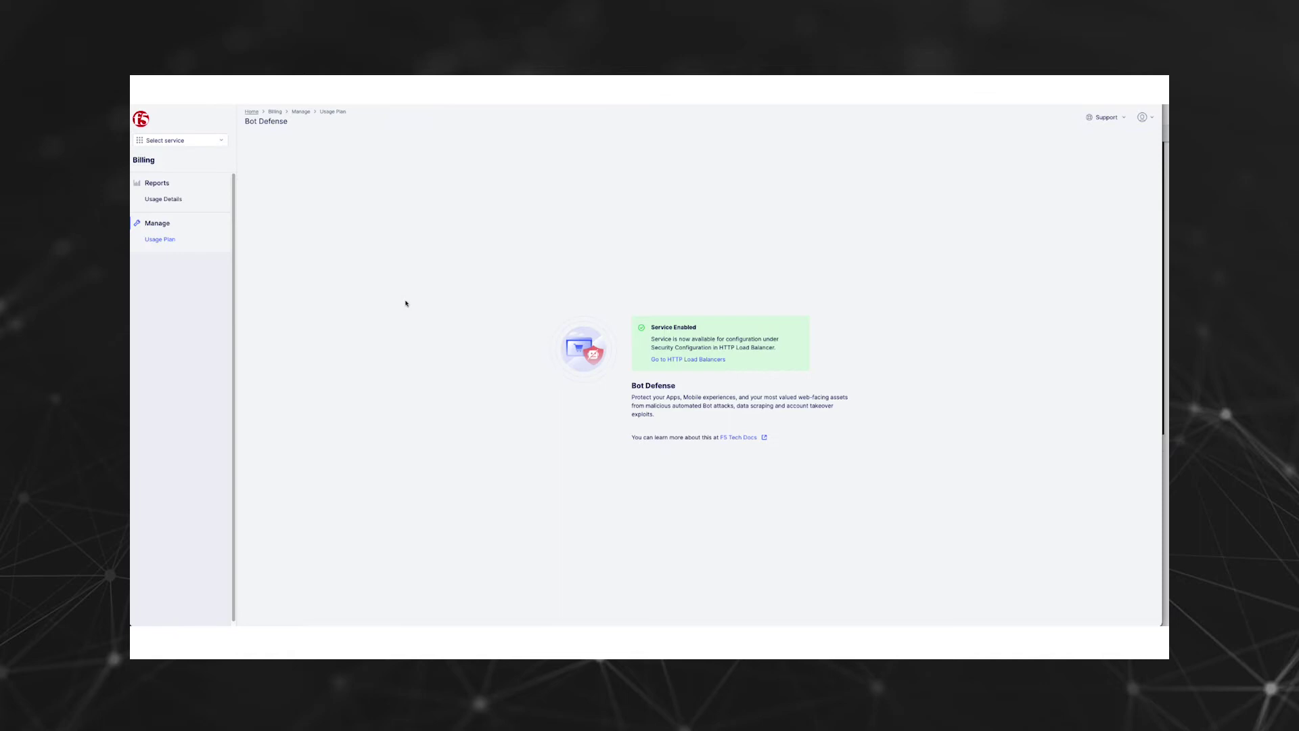
- Go to the Virtual K8s service under Distributed Apps and inspect the pods of the listed cluster
left_click(222, 141)
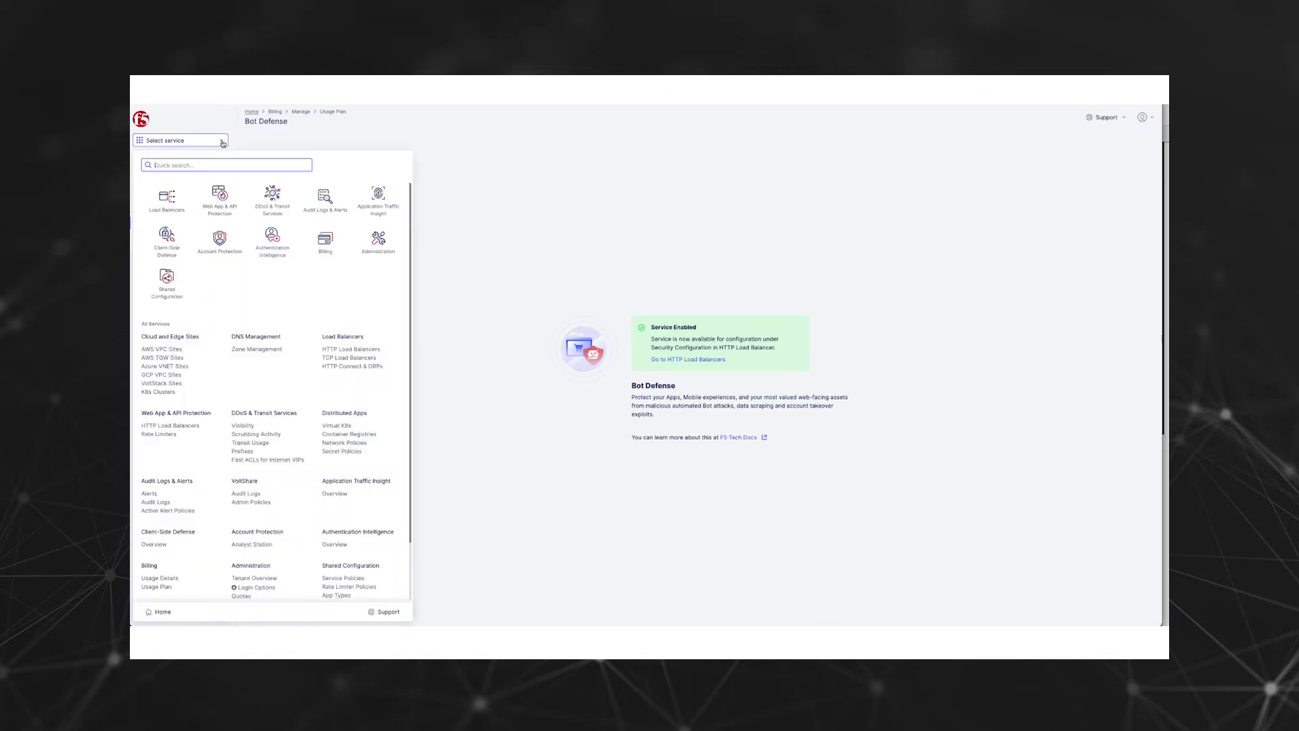
left_click(350, 427)
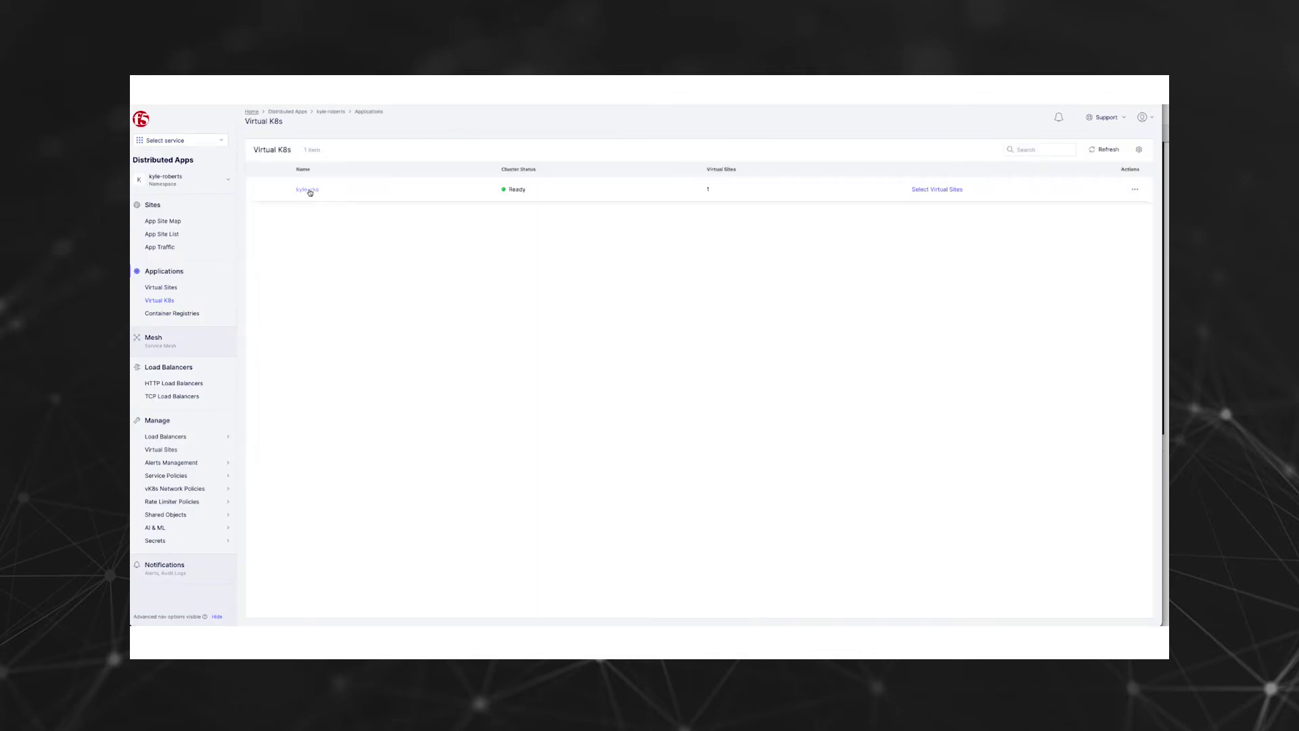
left_click(309, 190)
left_click(749, 145)
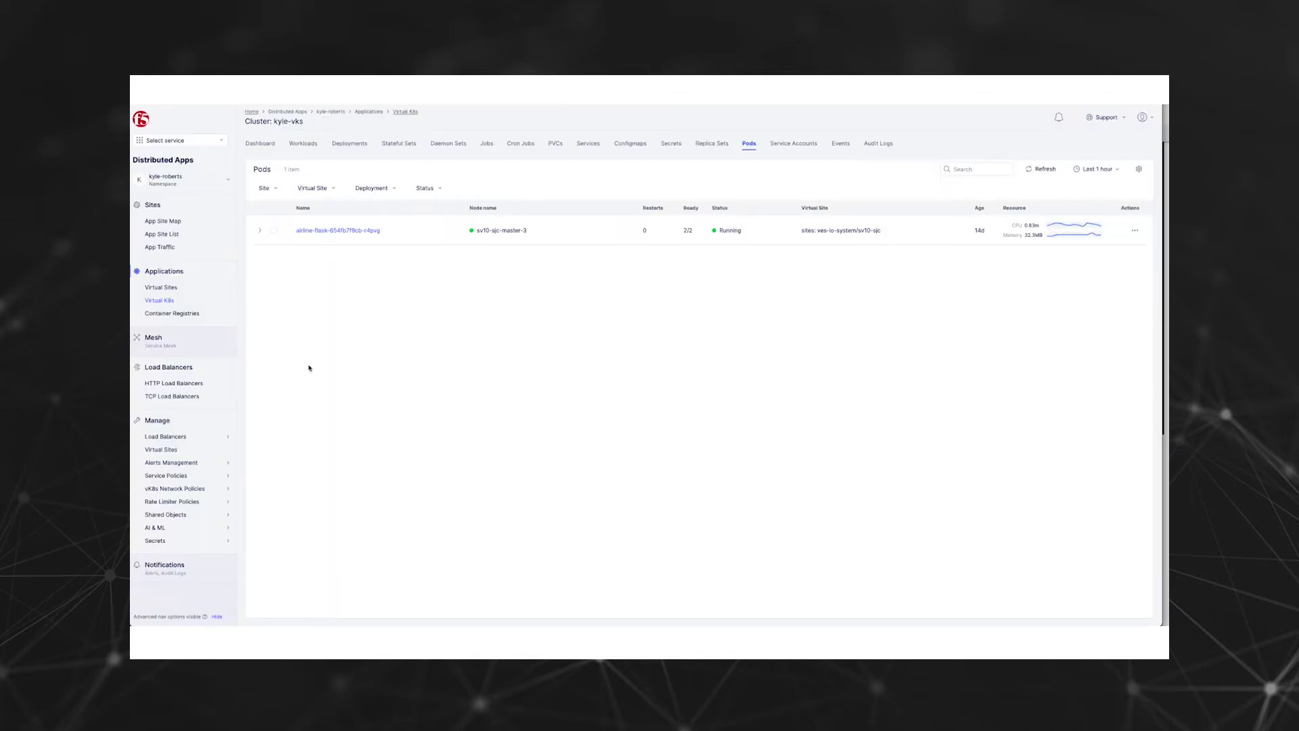
- Open the configuration of the existing HTTP load balancer for airline.f5demo.com for editing
mouse_move(230, 439)
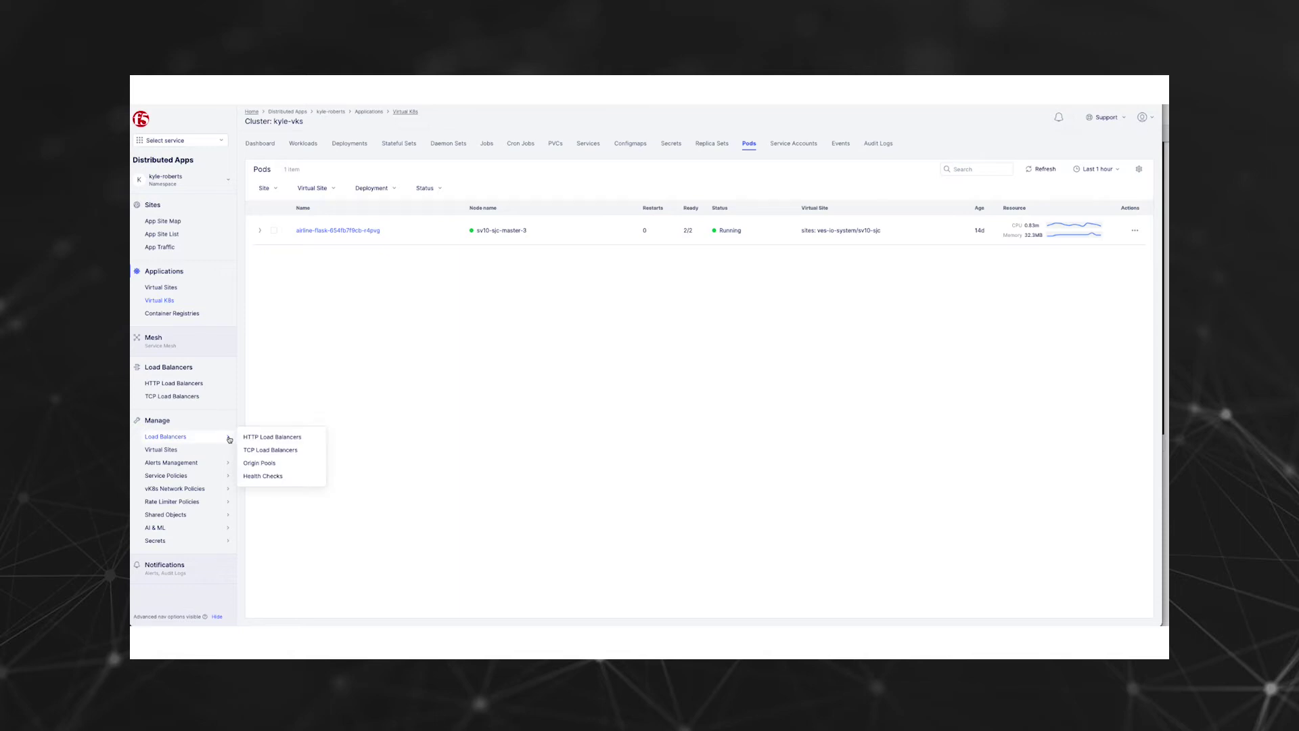
left_click(271, 437)
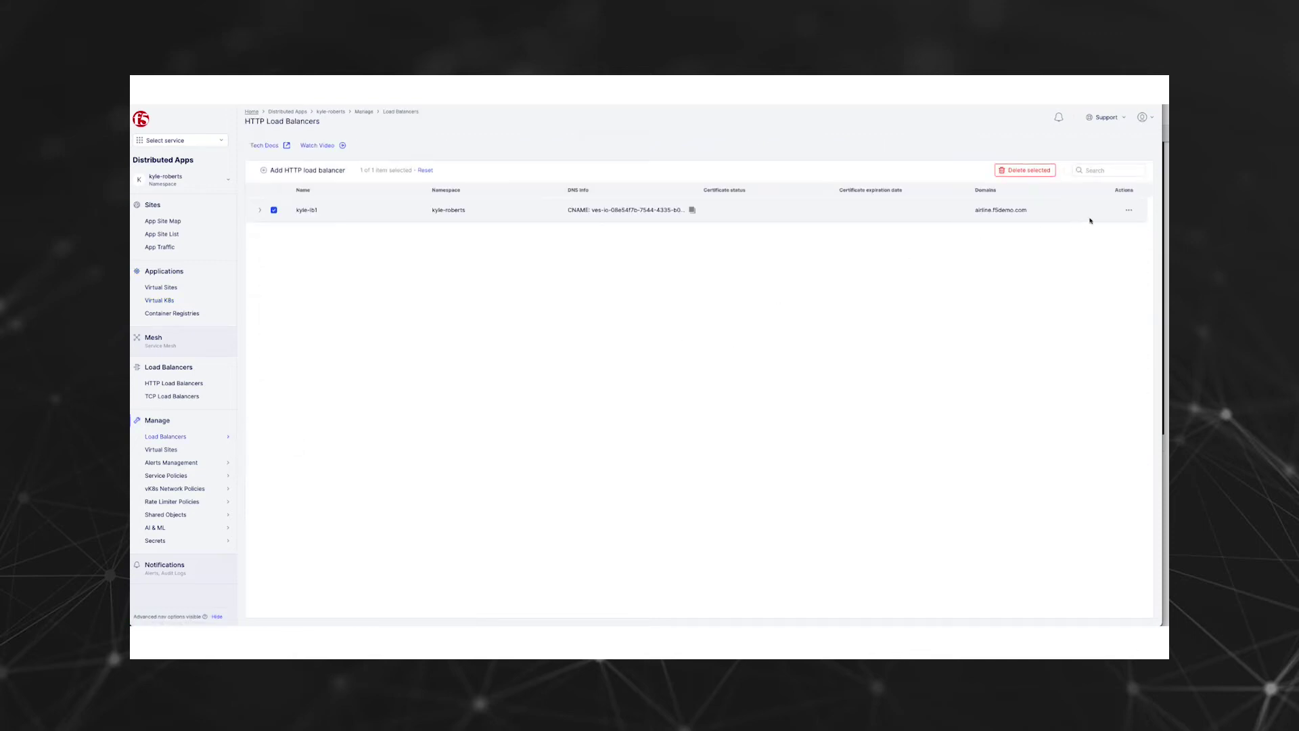
left_click(1128, 210)
left_click(1123, 245)
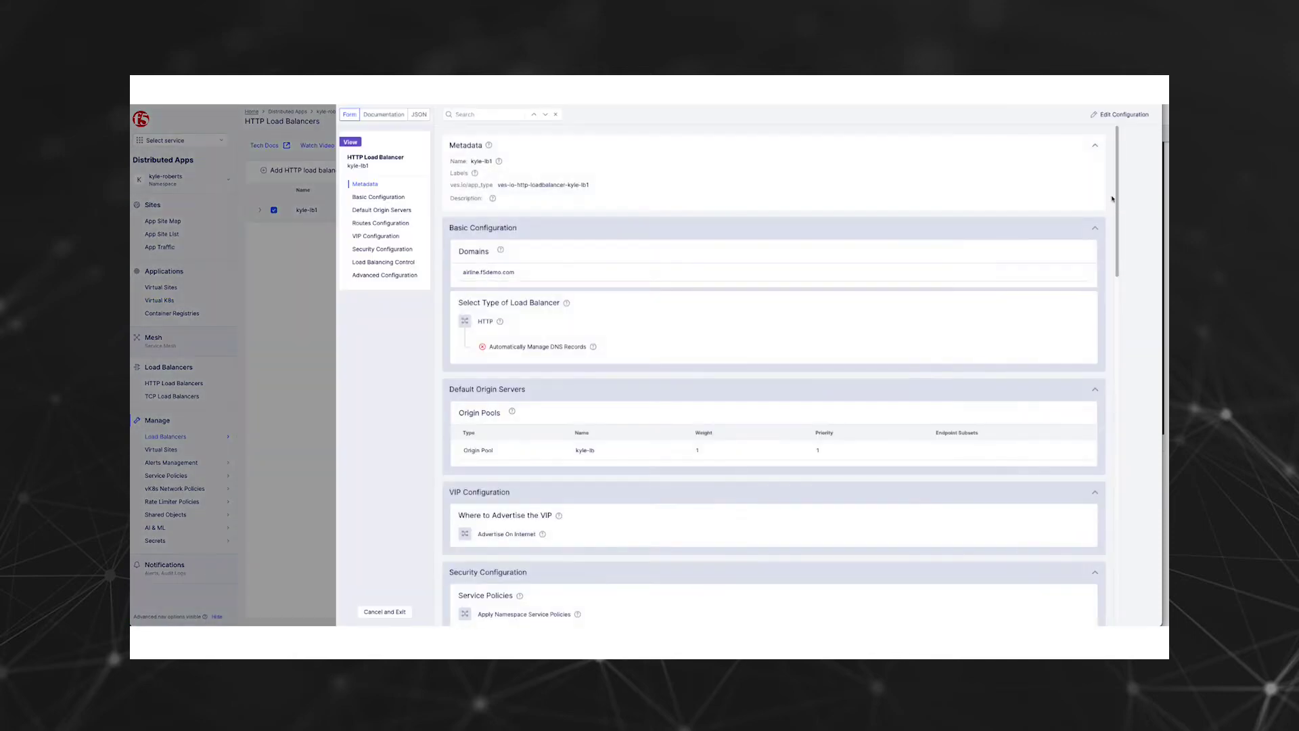
left_click(1121, 114)
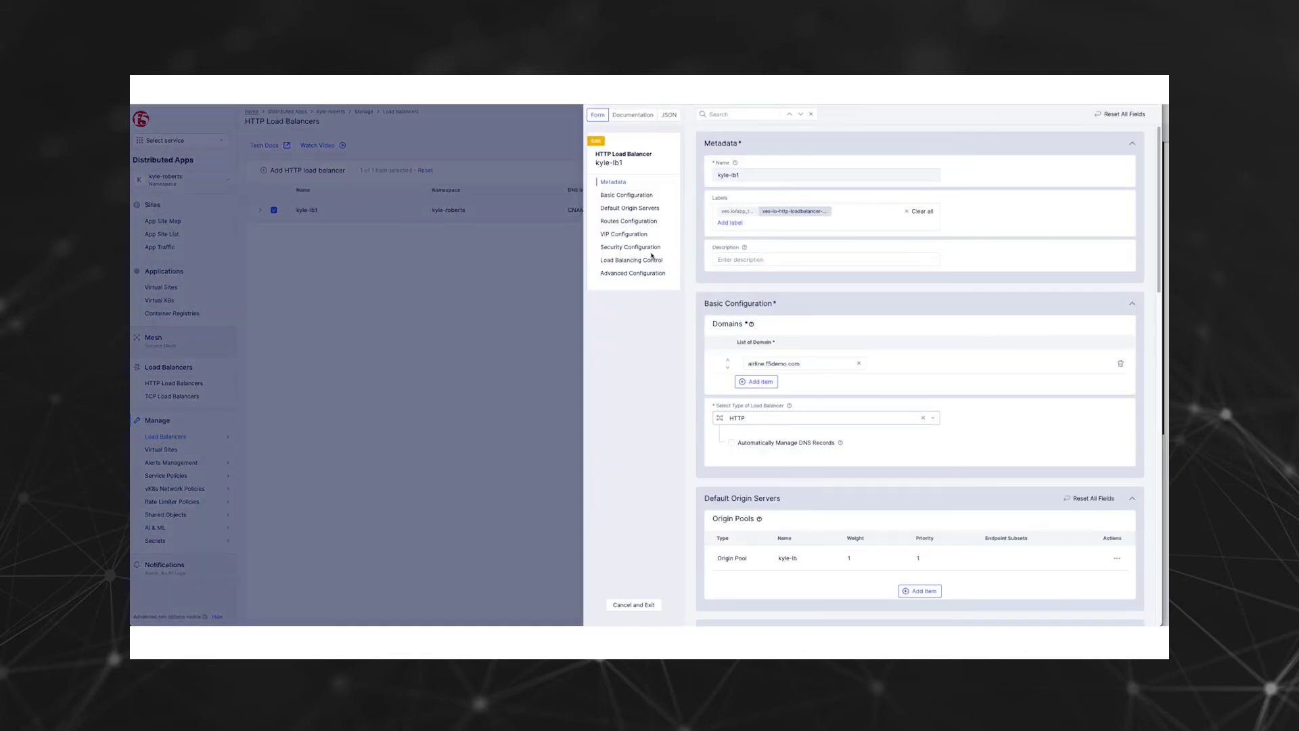
- In the load balancer's security configuration, set Bot Defense to Specify Bot Defense Configuration with the US regional endpoint
left_click(628, 248)
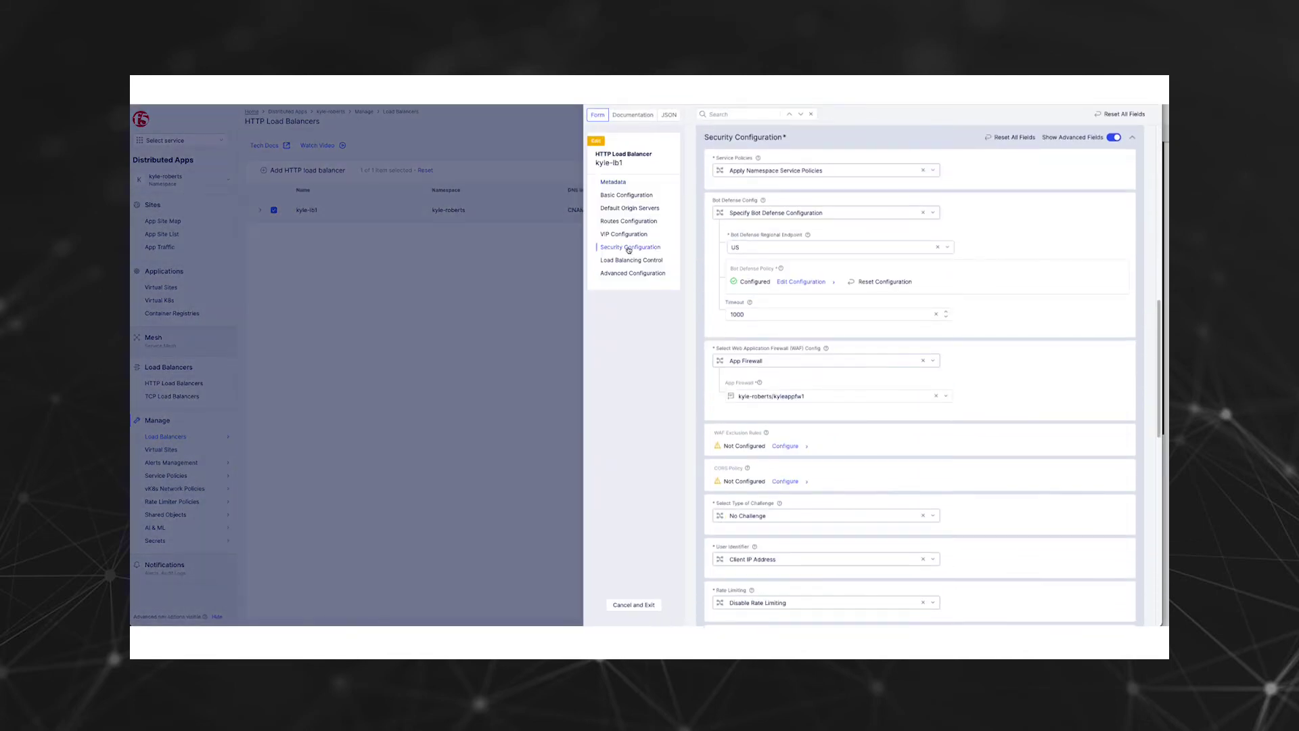
left_click(934, 213)
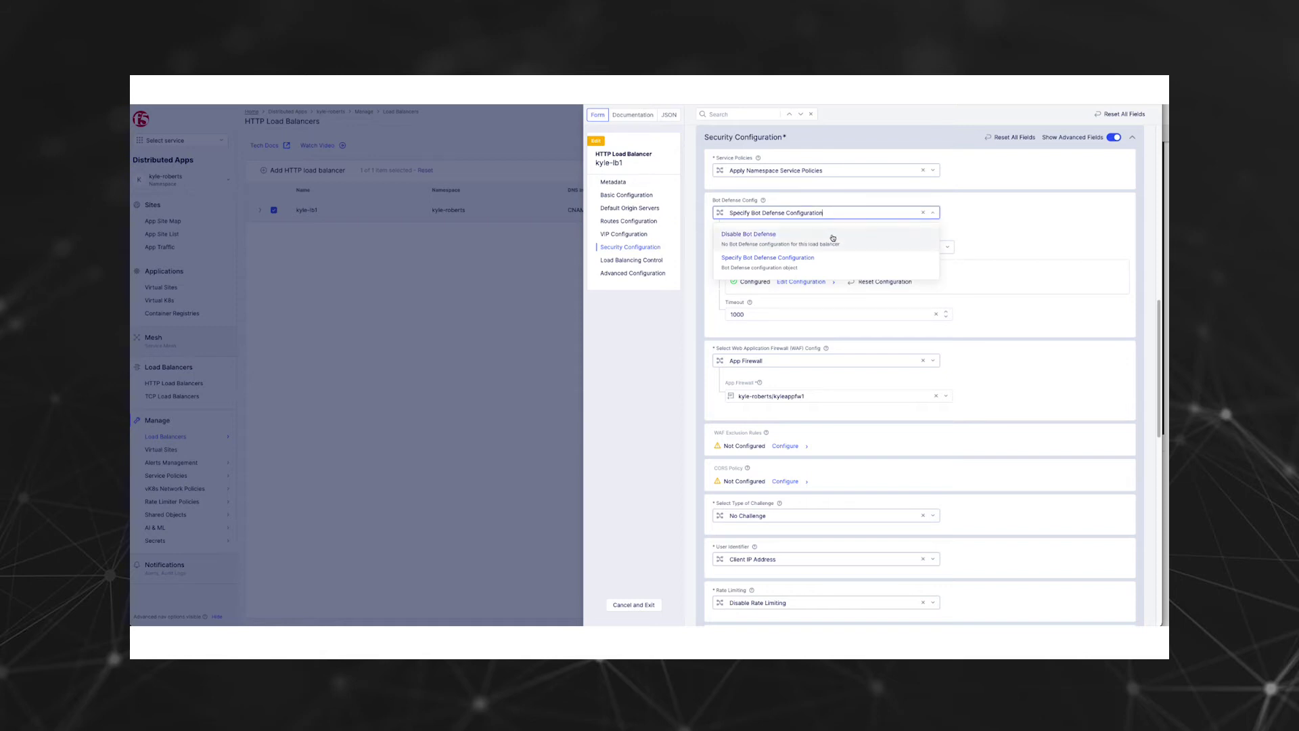
left_click(778, 263)
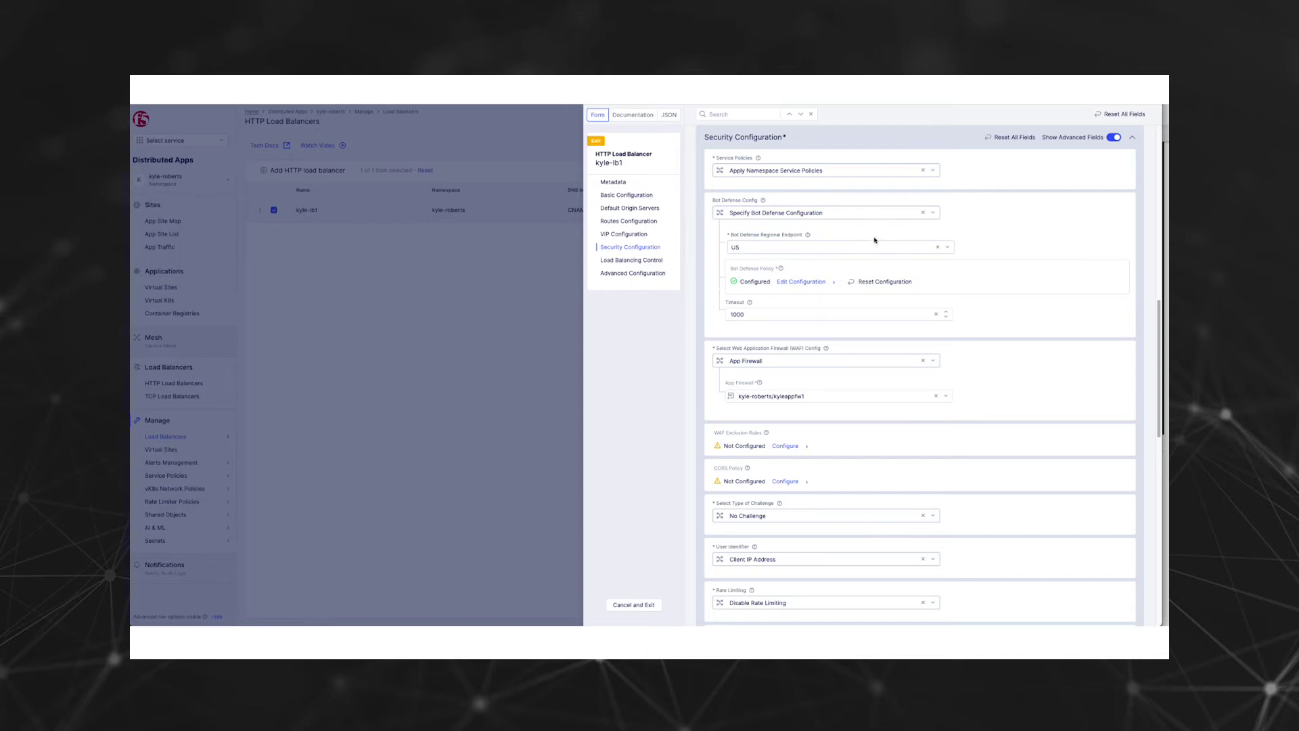
left_click(947, 248)
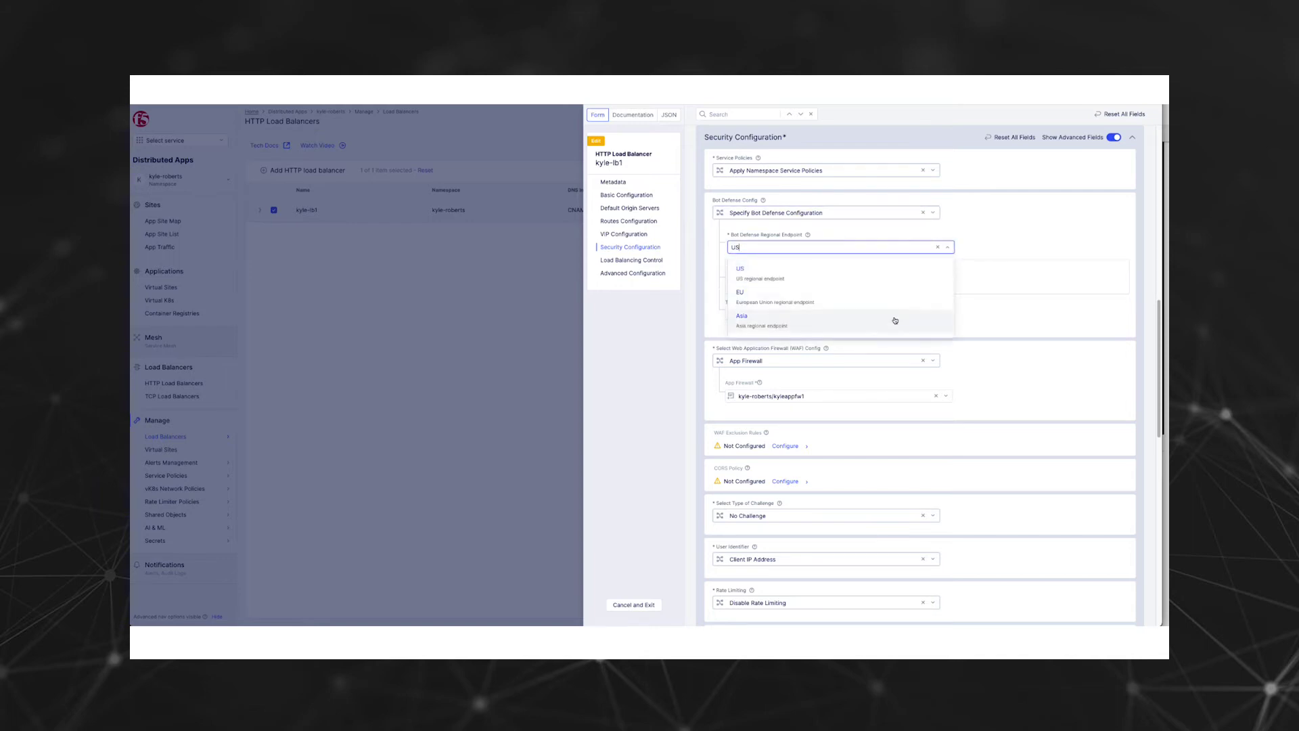
left_click(879, 282)
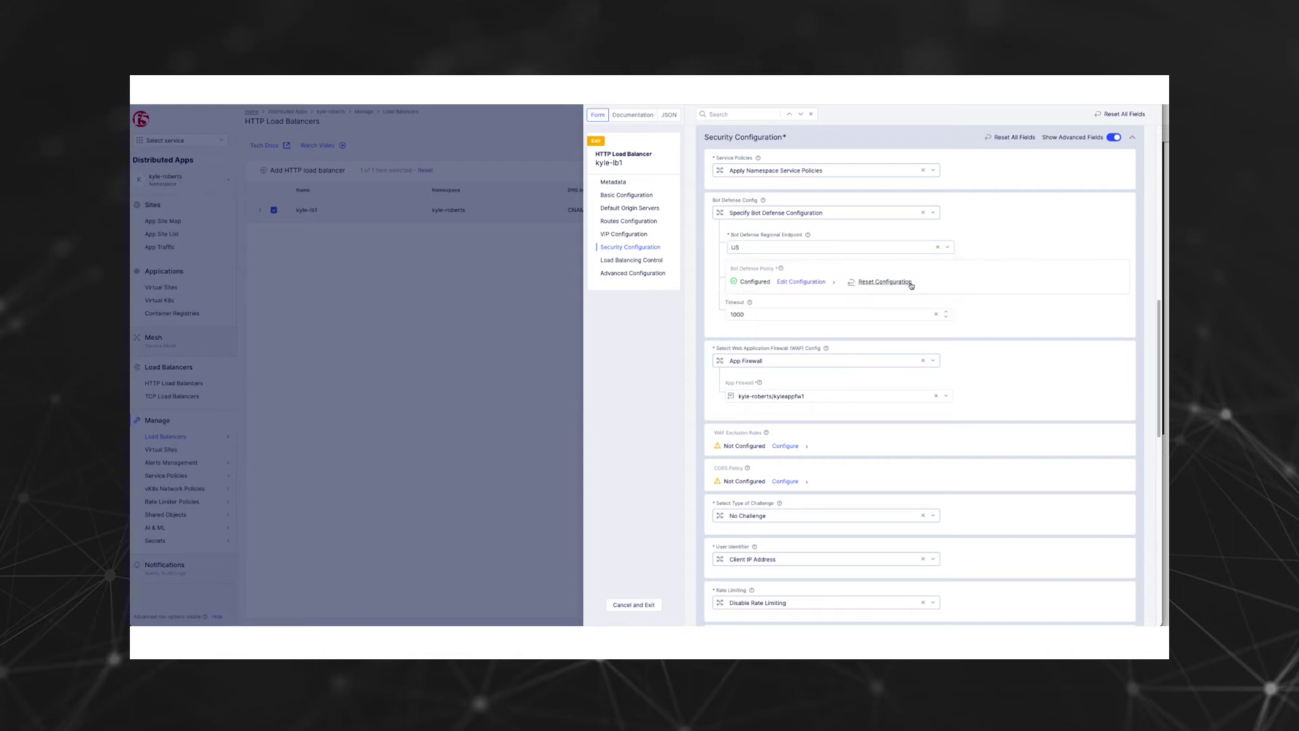
- Add an app endpoint to the Bot Defense policy, named "signin" with the description "protect signin"
left_click(802, 282)
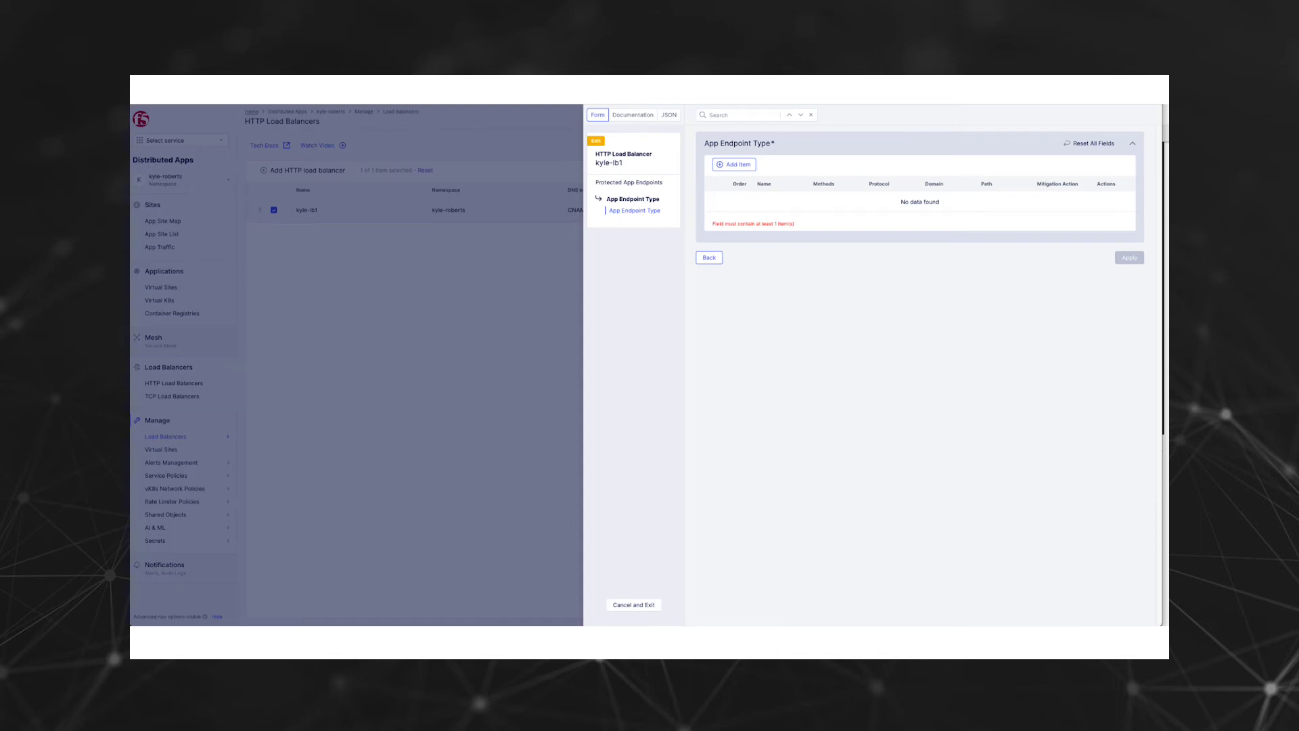
left_click(745, 166)
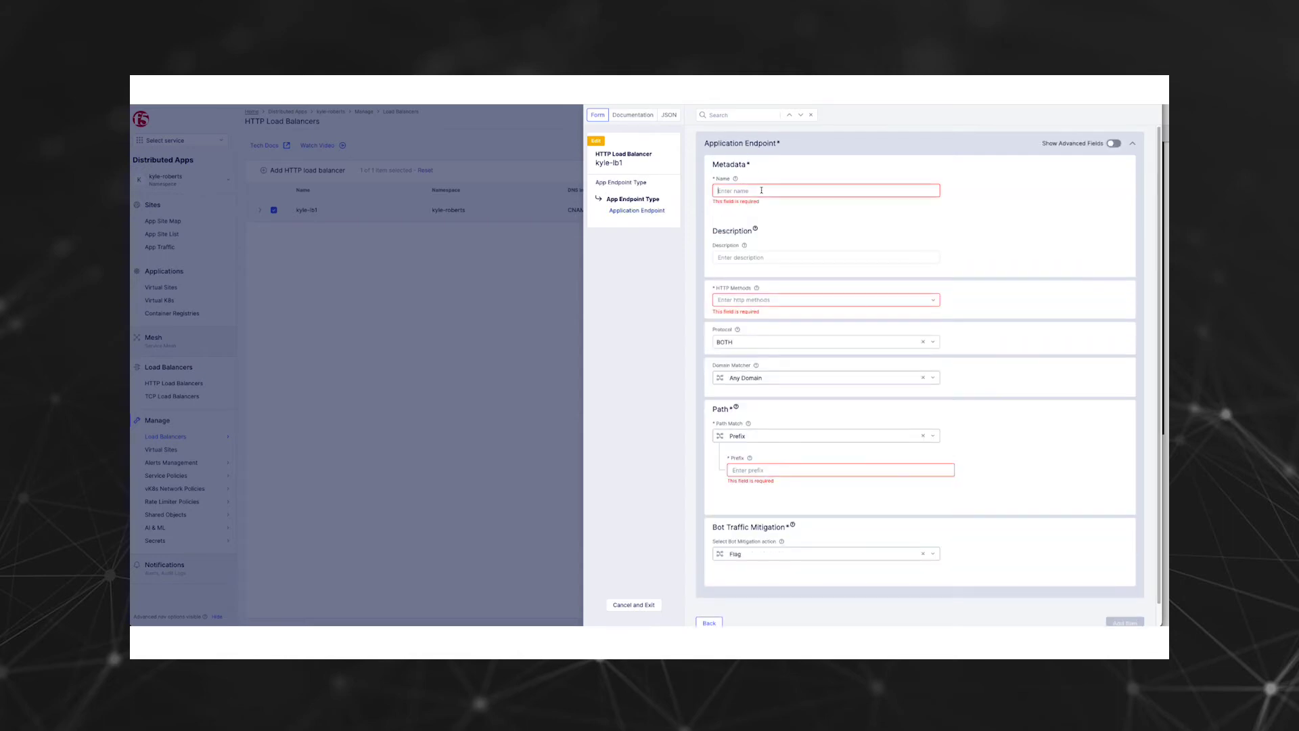
type("signin")
left_click(826, 245)
type("protect signin")
key("Tab")
- Set the signin endpoint's HTTP method to POST, its protocol to BOTH and its domain matcher to Any Domain
left_click(932, 288)
left_click(832, 359)
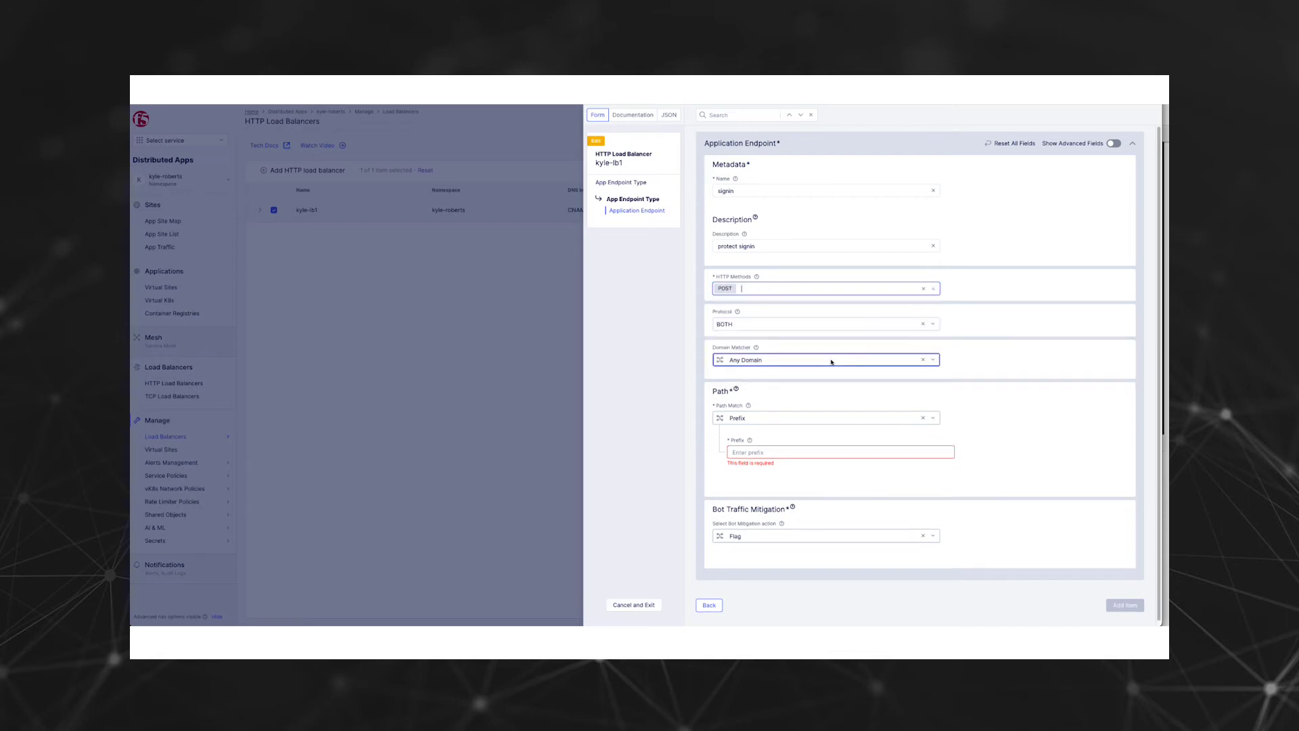
left_click(906, 324)
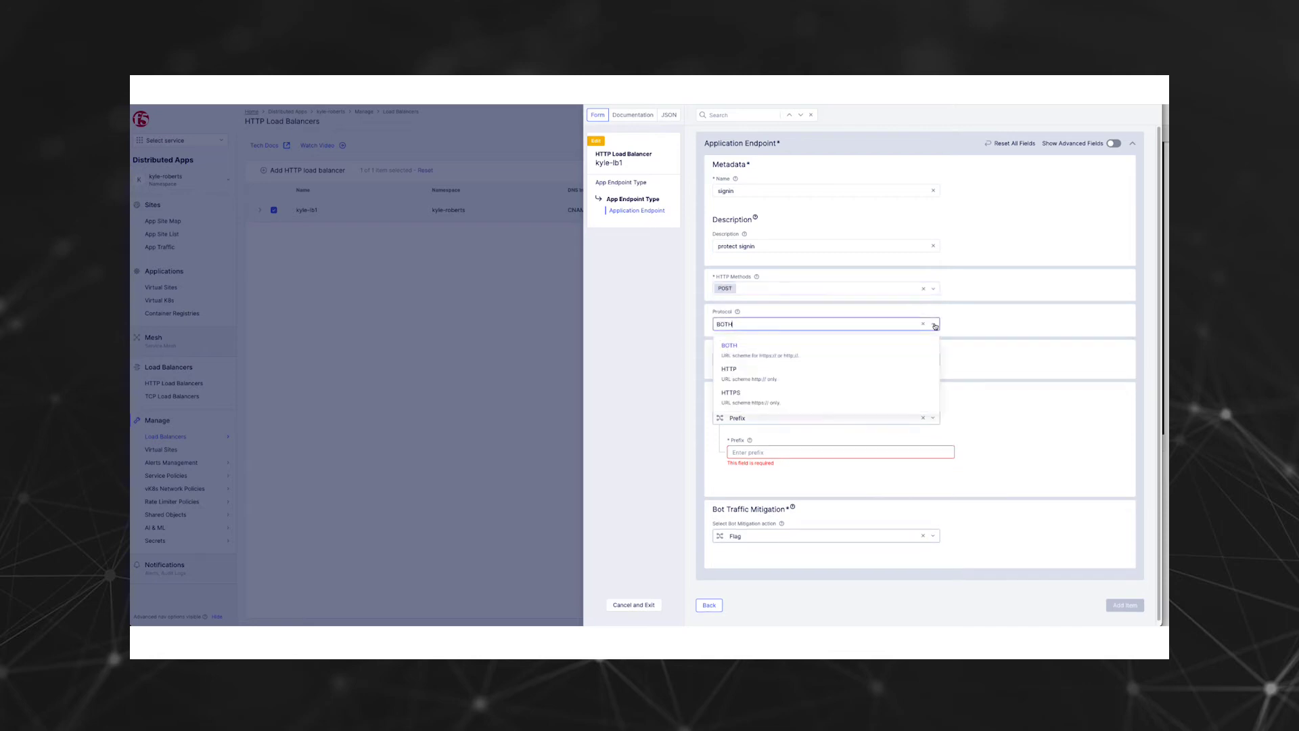
left_click(832, 352)
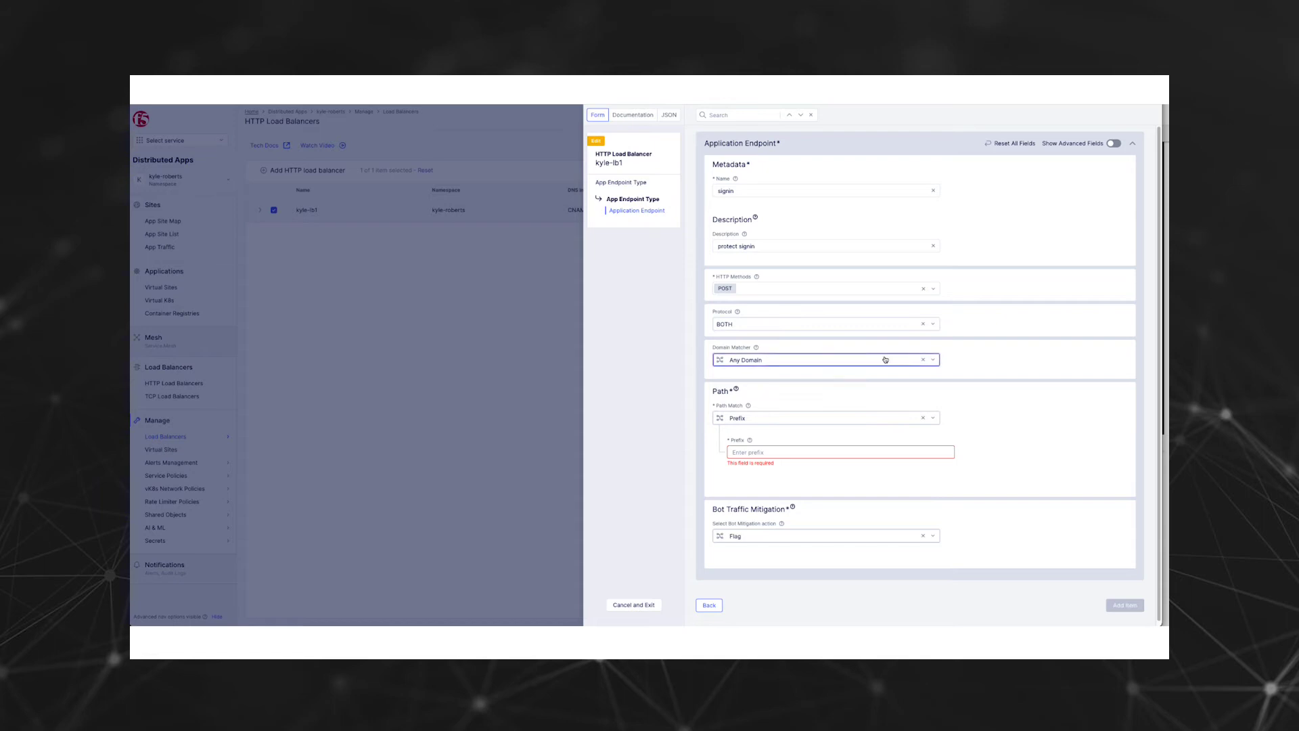
left_click(933, 359)
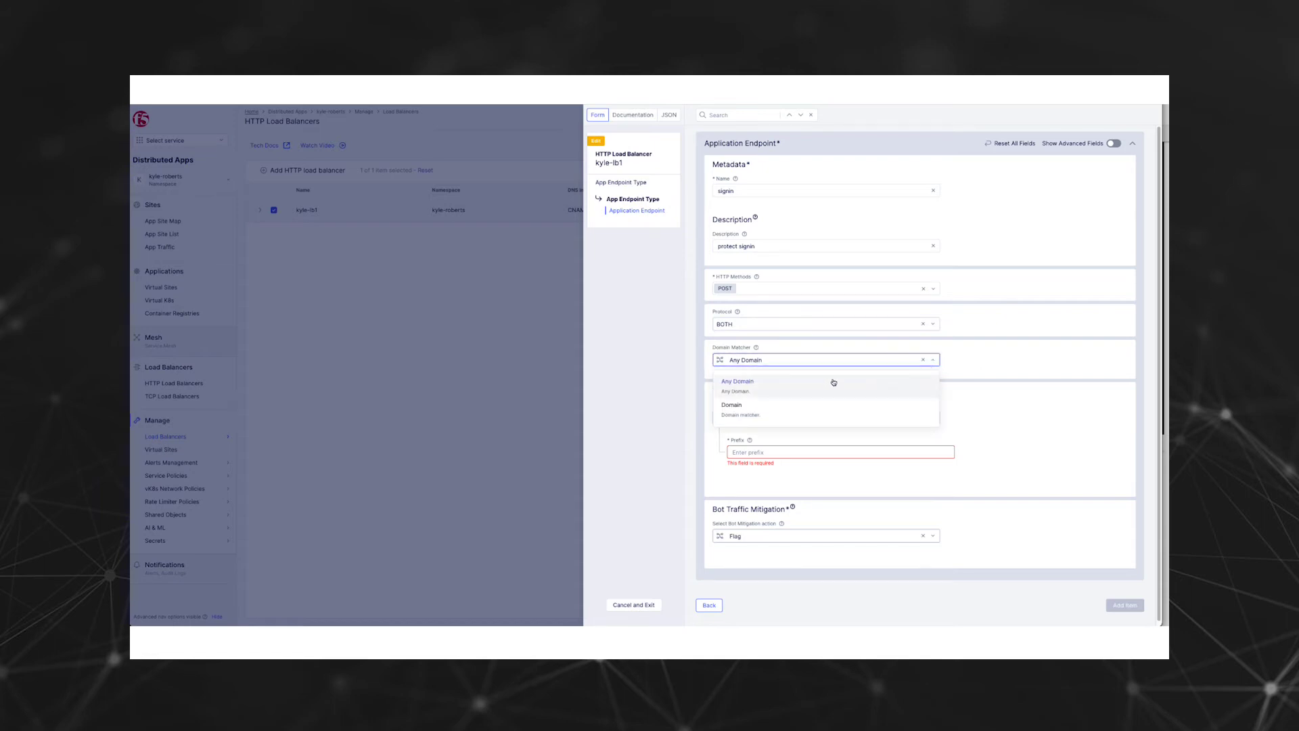
left_click(779, 391)
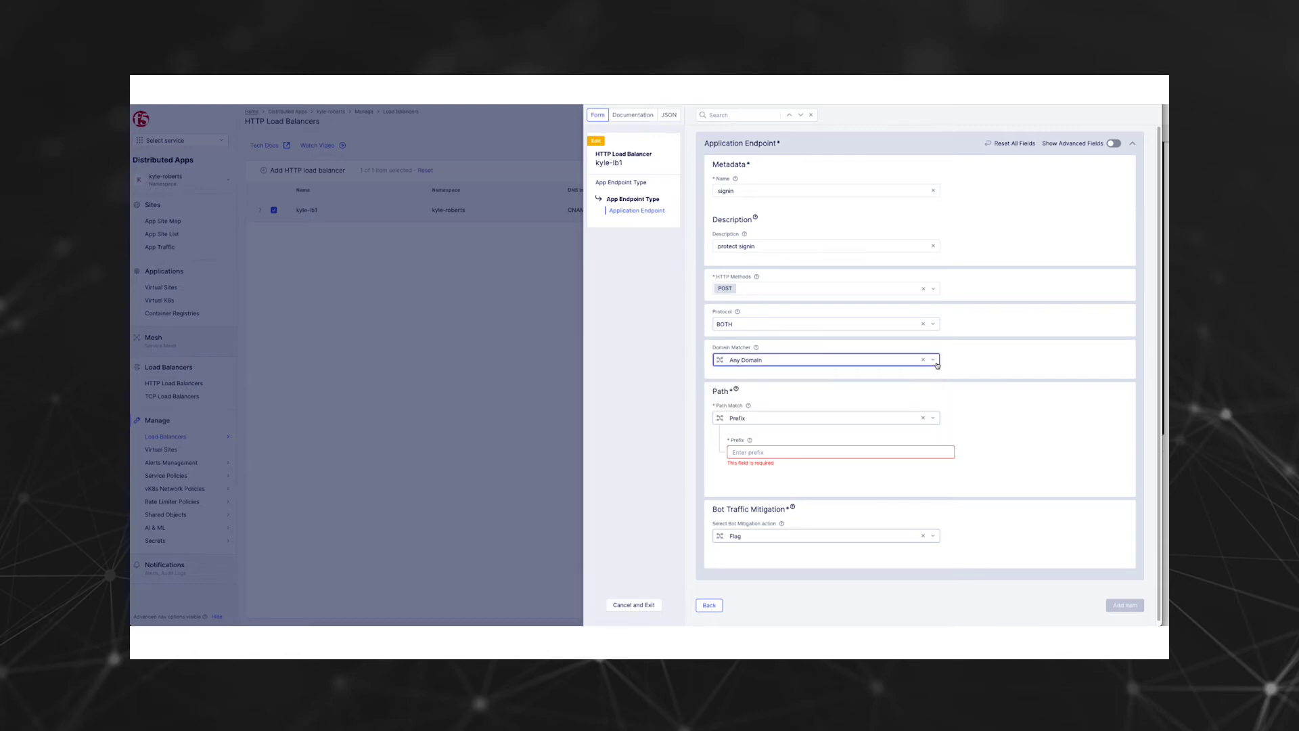
- Set the signin endpoint's path match to Path with the exact value /user/signin
left_click(934, 419)
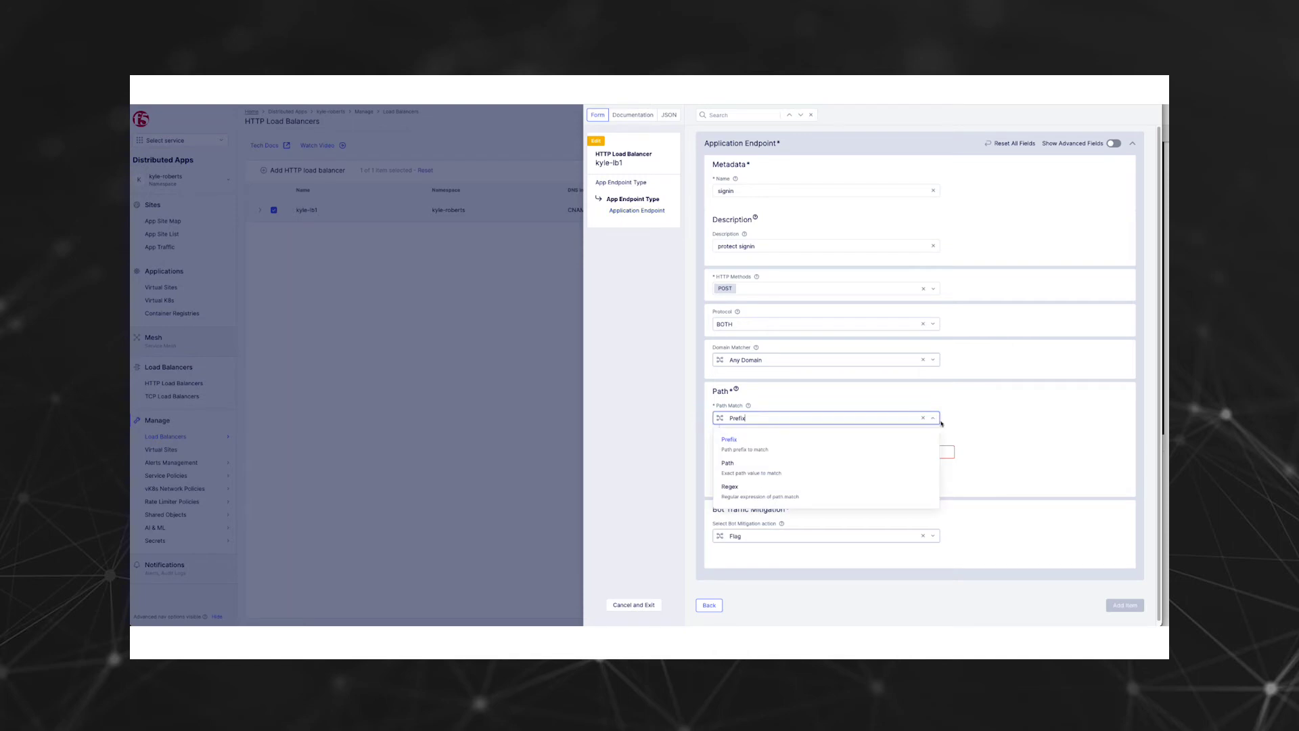
triple_click(792, 471)
left_click(792, 471)
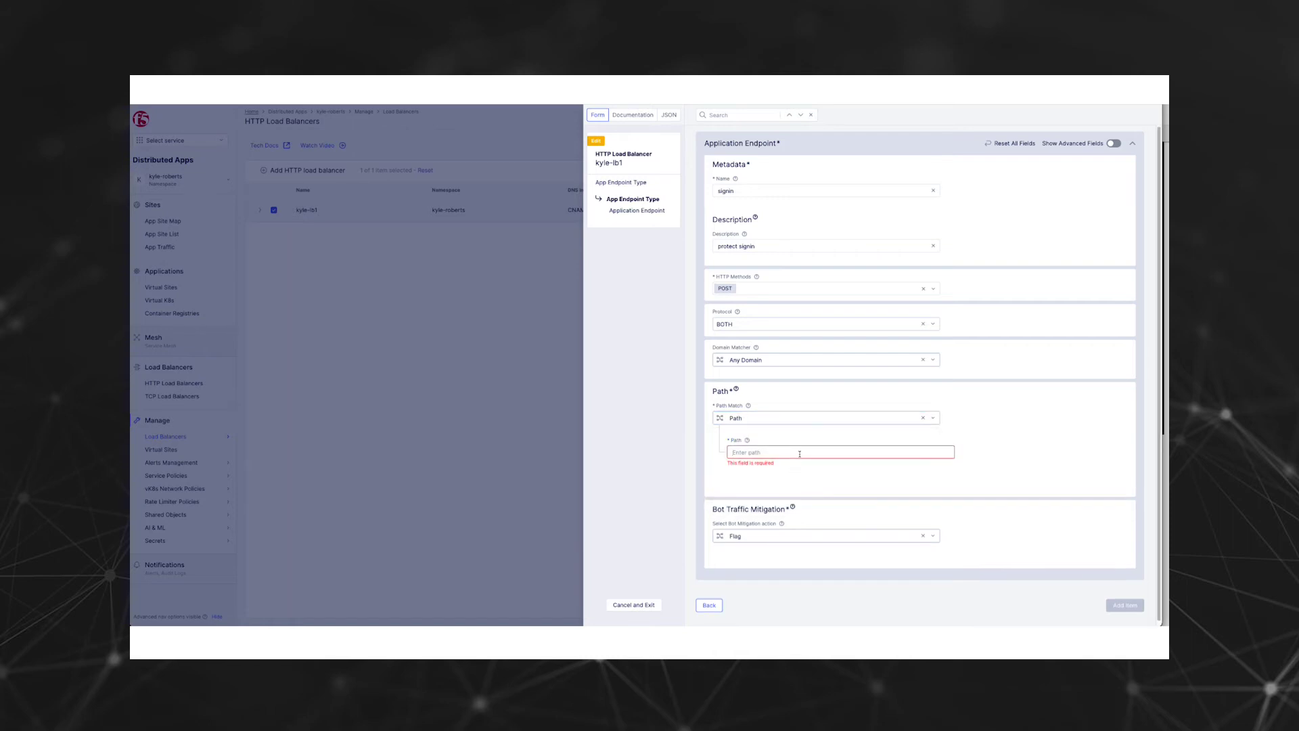
left_click(799, 452)
type("/user/signin")
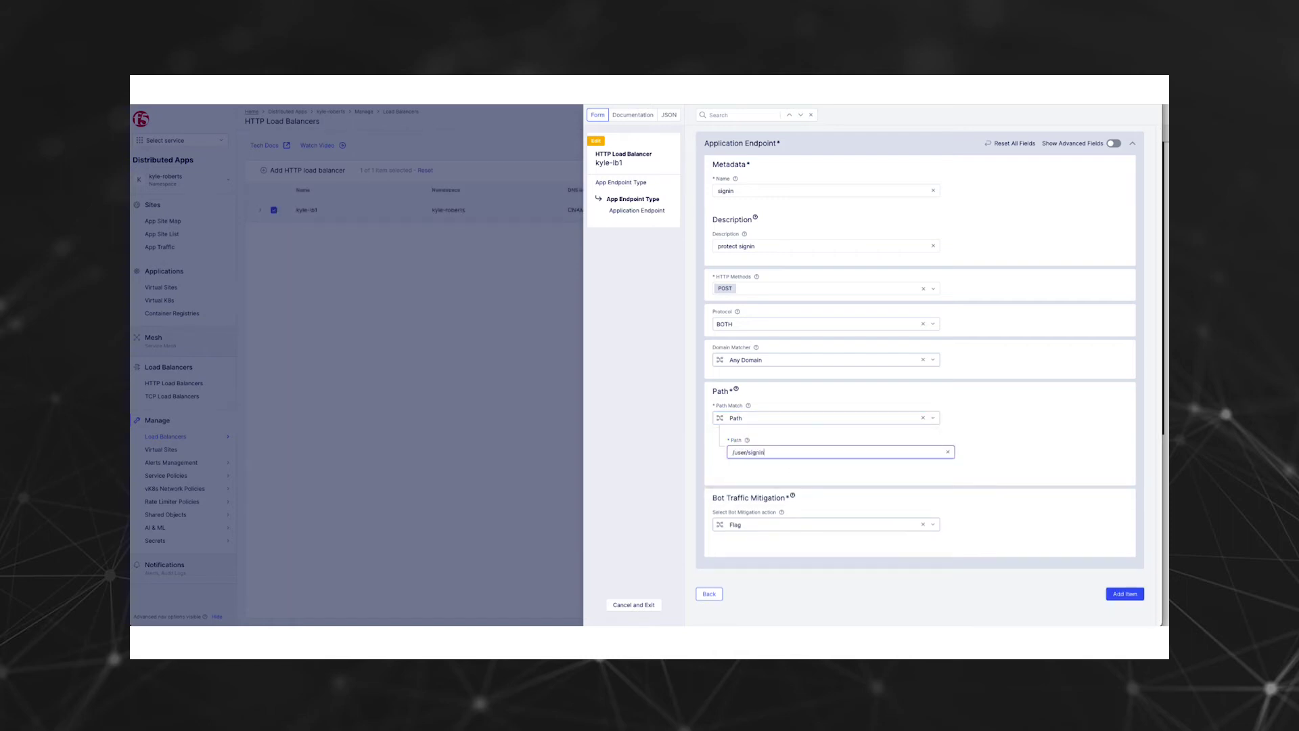
left_click(959, 483)
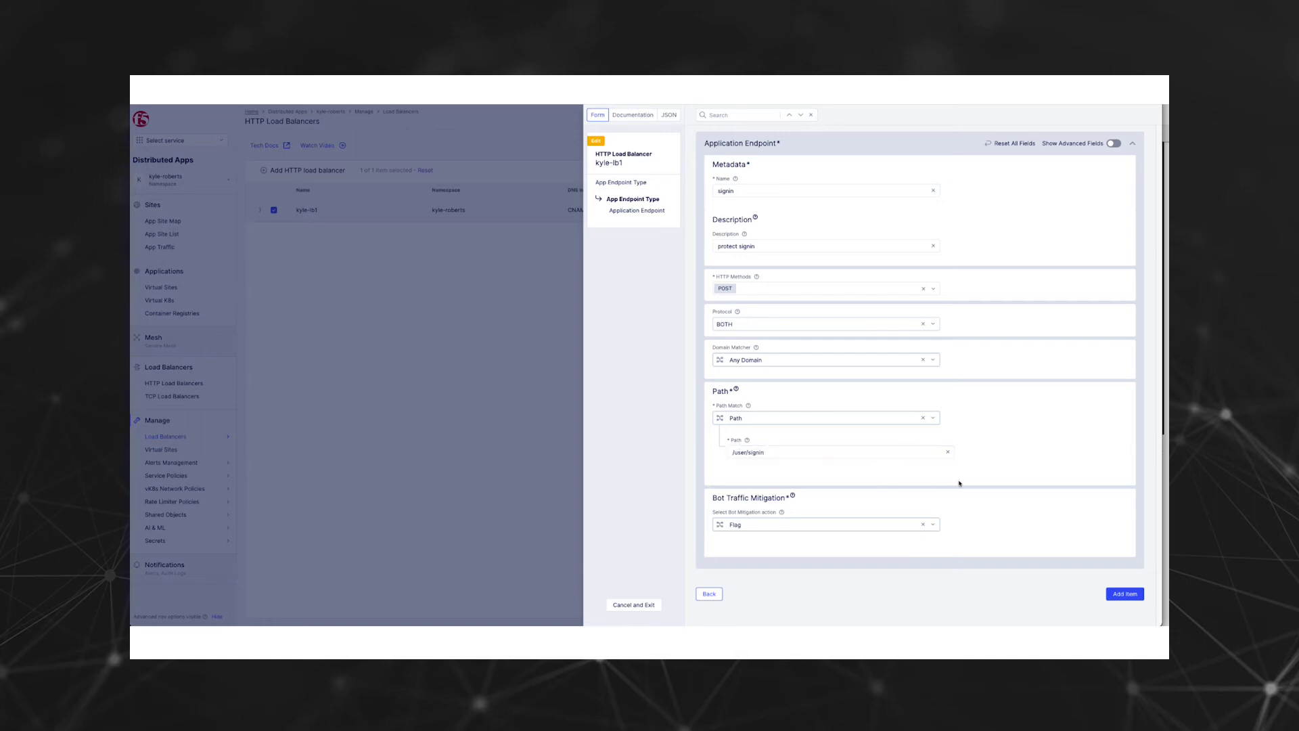
- Set bot mitigation to Block with the body "Custom Block Message - OWASP OAT-008 Credential Stuffing Attack Blocked"
left_click(934, 525)
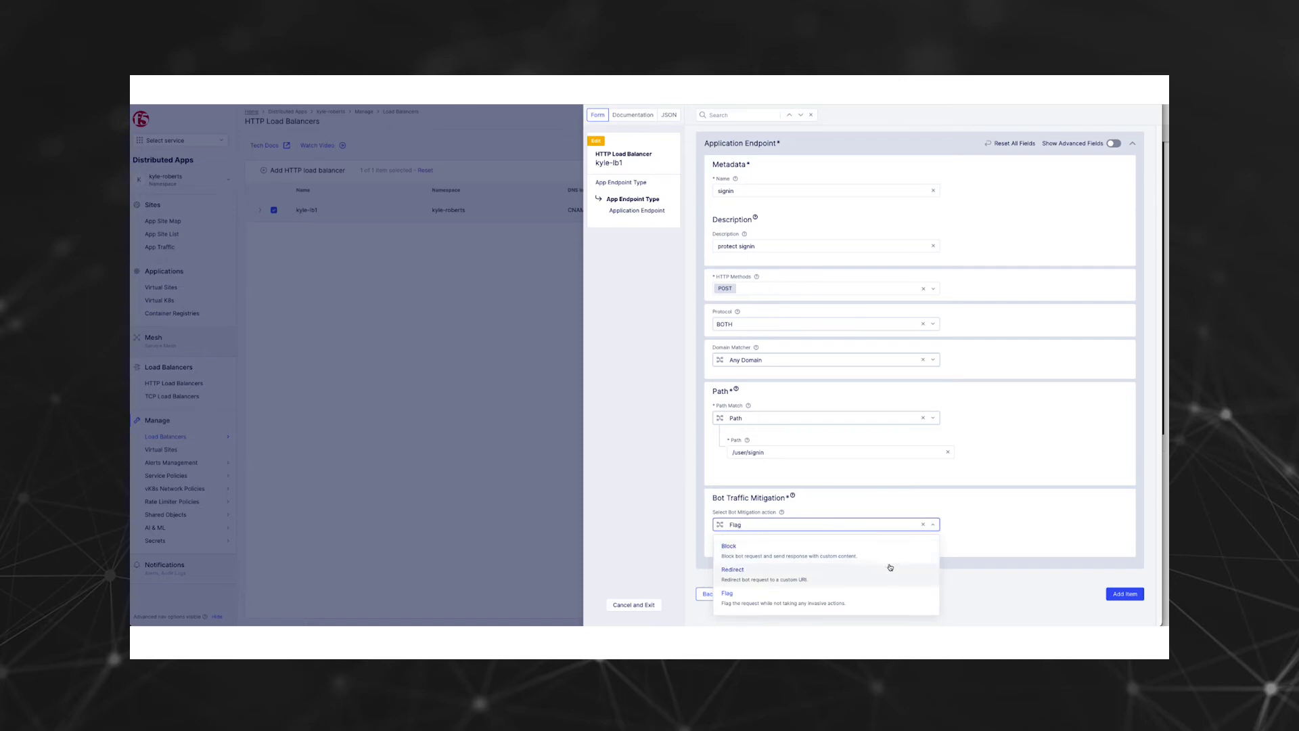
left_click(849, 550)
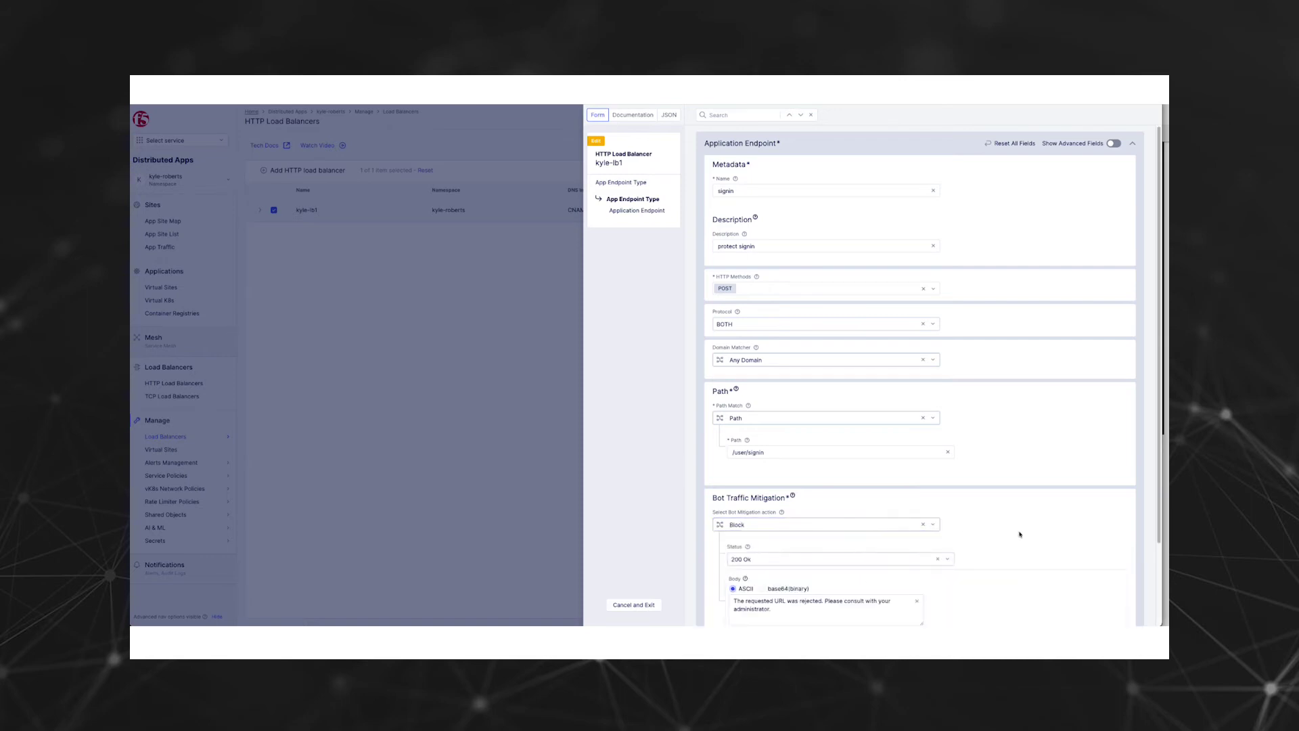
scroll(1020, 533, "down", 2)
left_click_drag(772, 512, 716, 500)
key("ctrl+v")
left_click(734, 503)
type("Custom B")
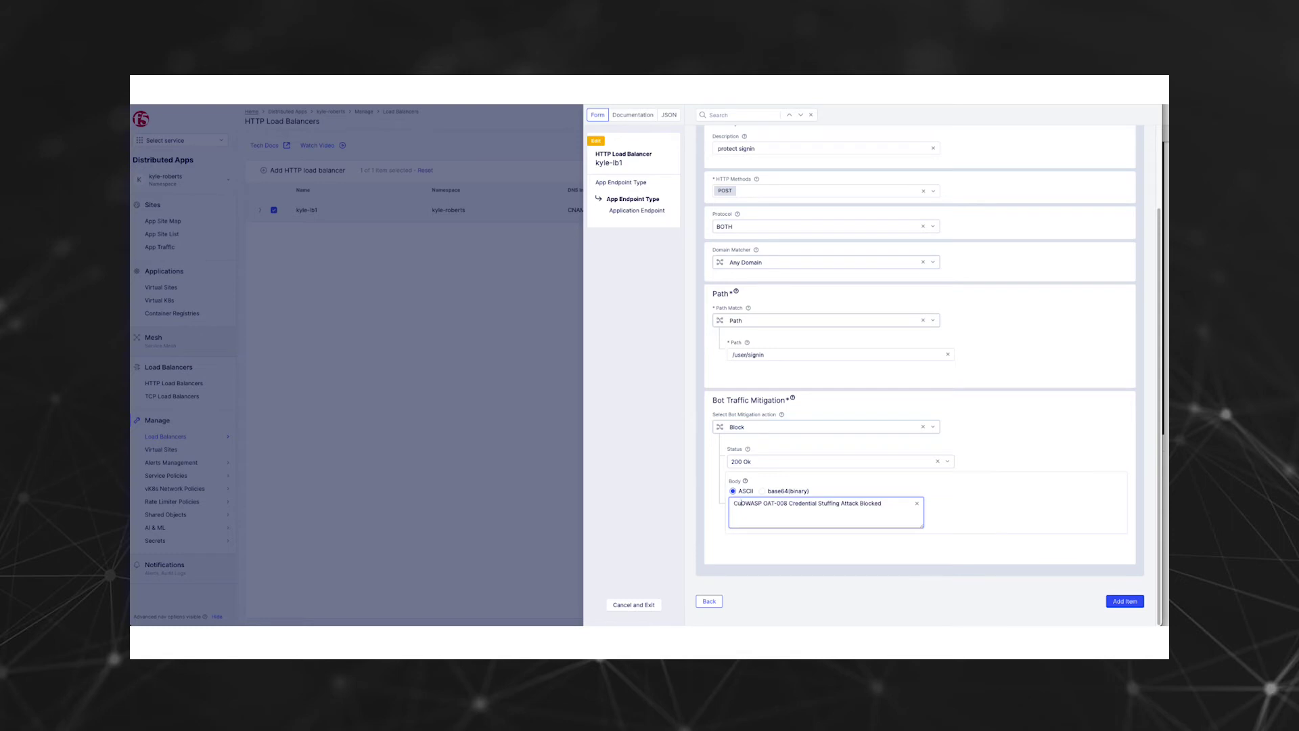
type("lock Message -")
left_click(859, 545)
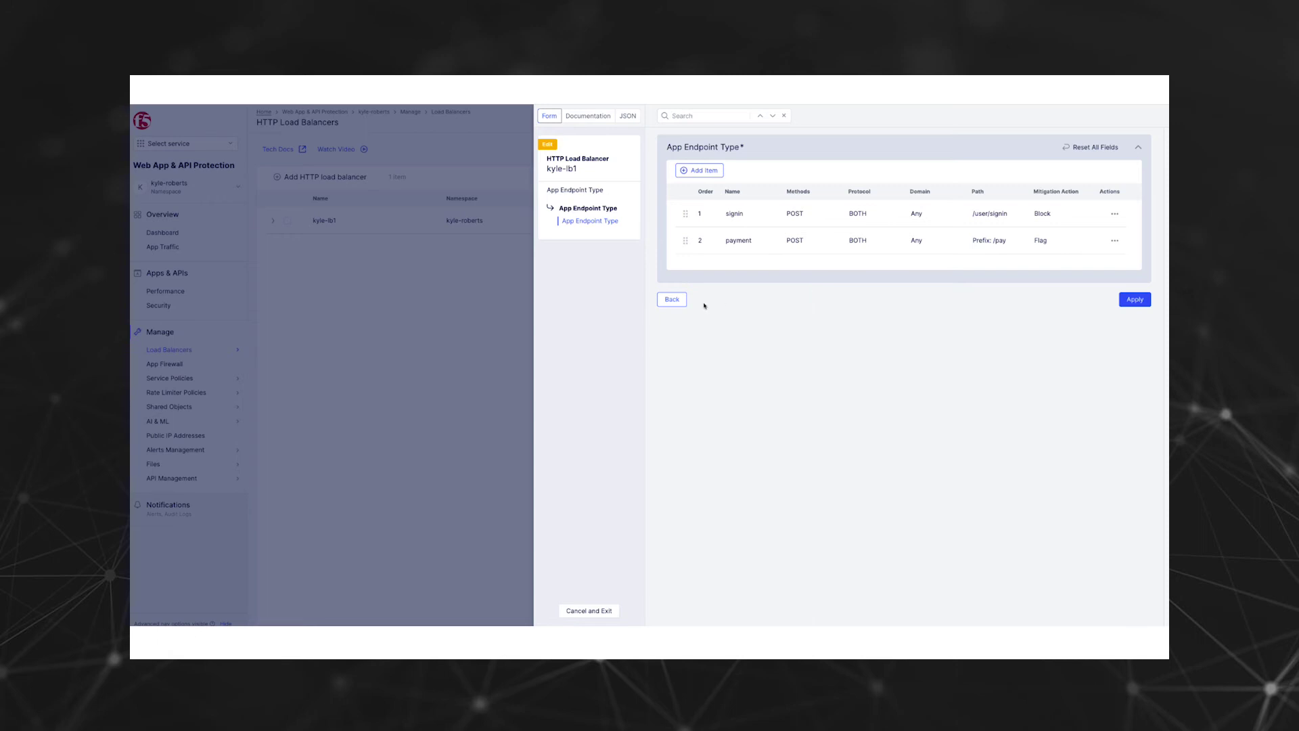
- Apply the app endpoint list and set Bot Defense JavaScript insertion to all pages, after the <head> tag
left_click(1131, 299)
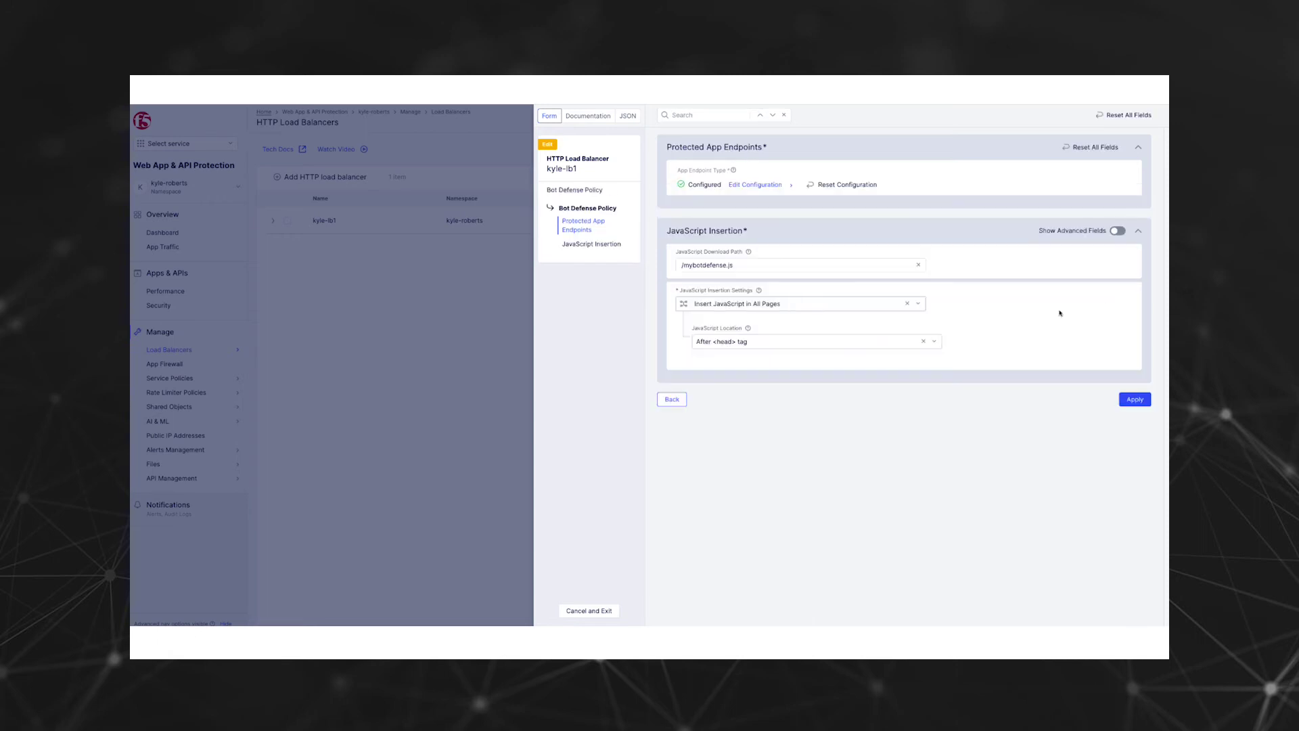
left_click(762, 265)
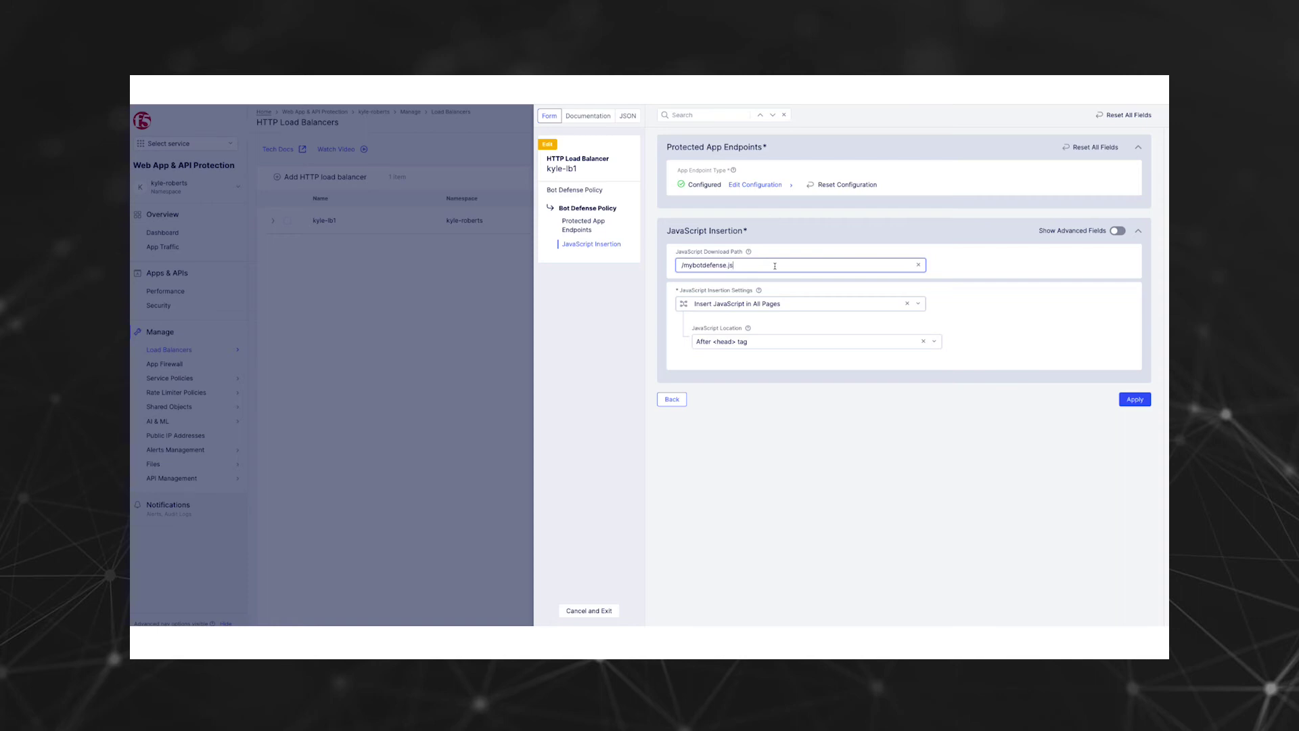
left_click(919, 304)
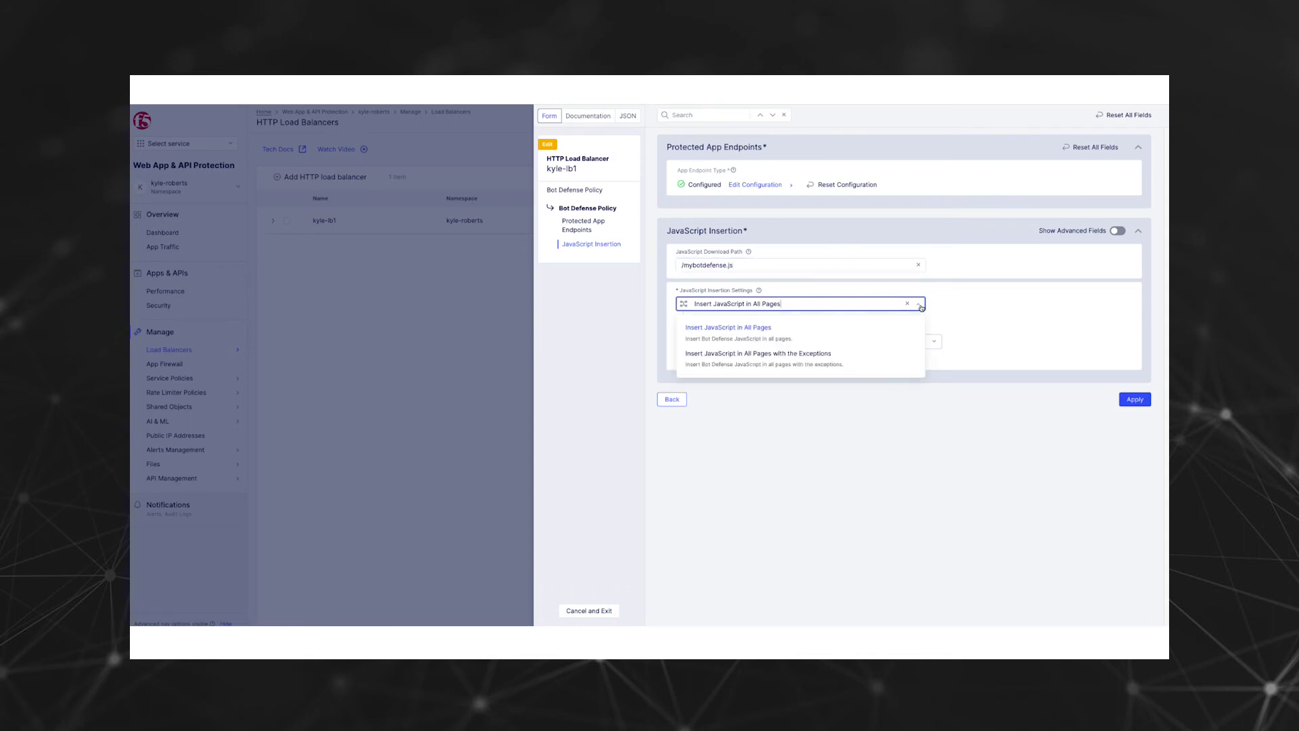
left_click(906, 329)
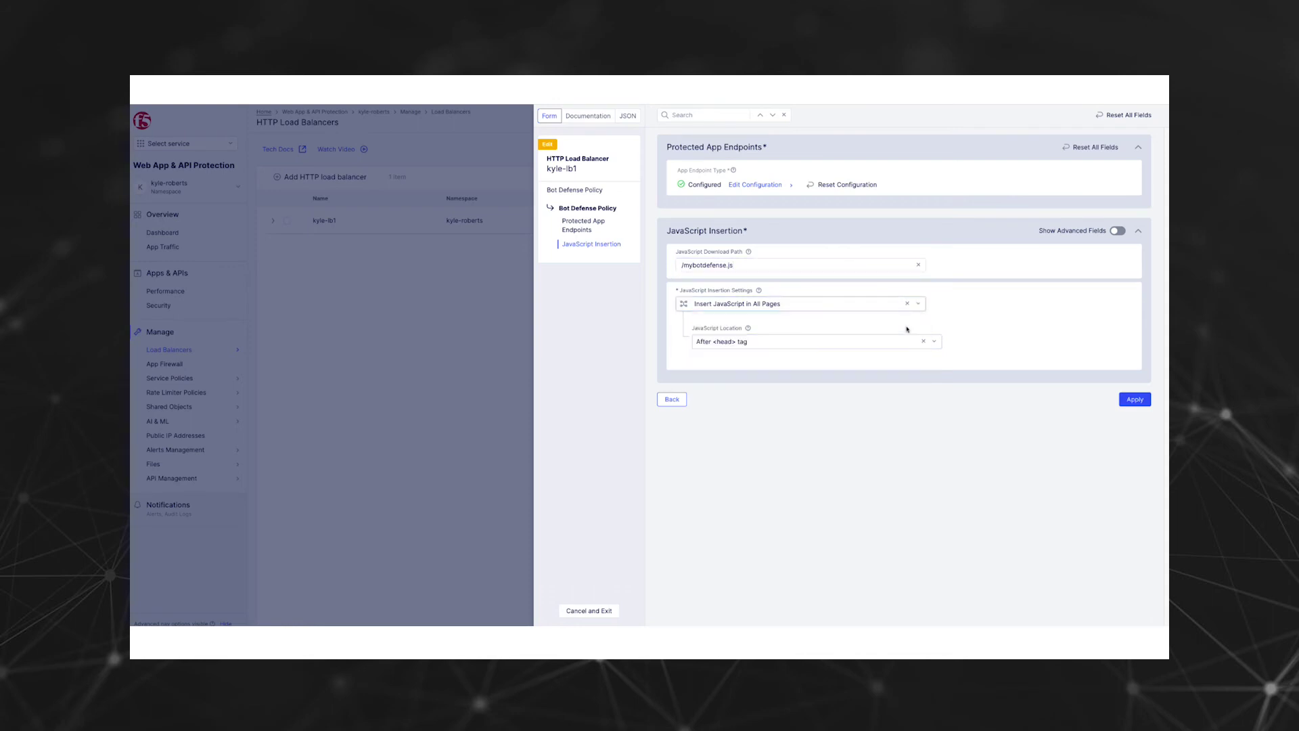
left_click(936, 341)
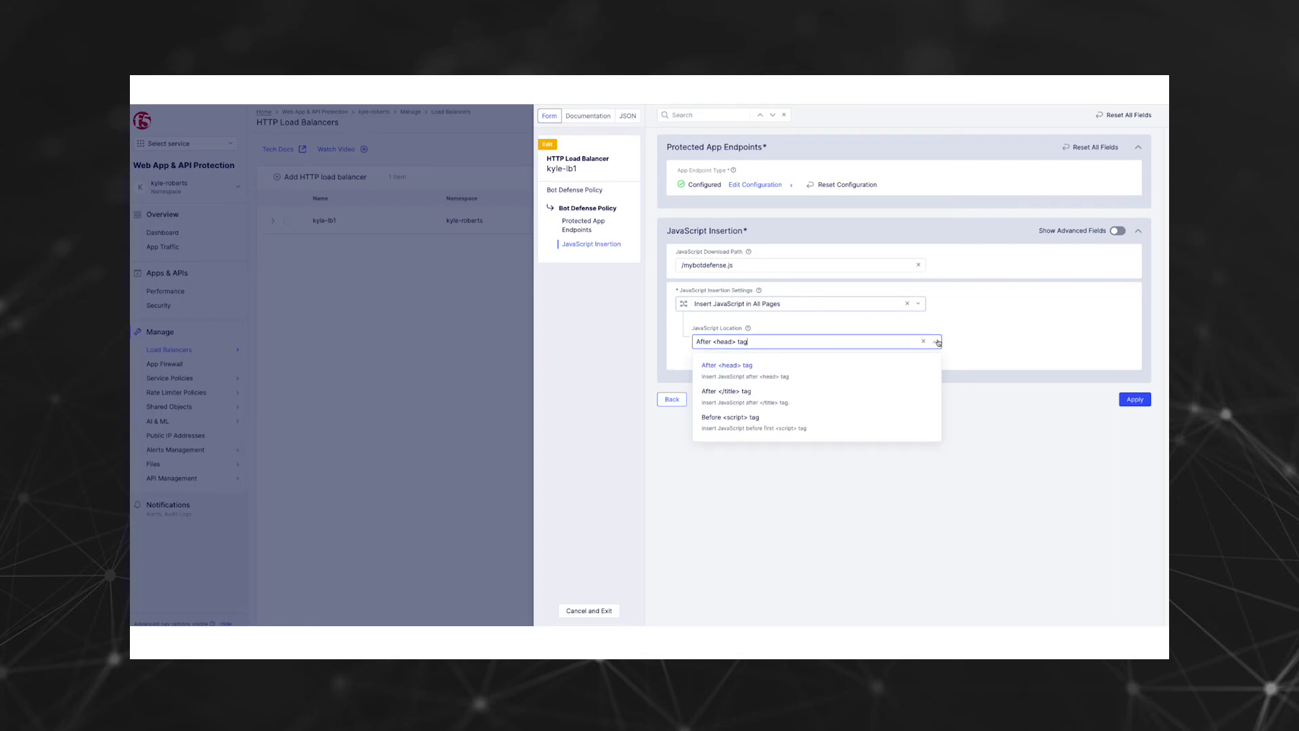
left_click(937, 341)
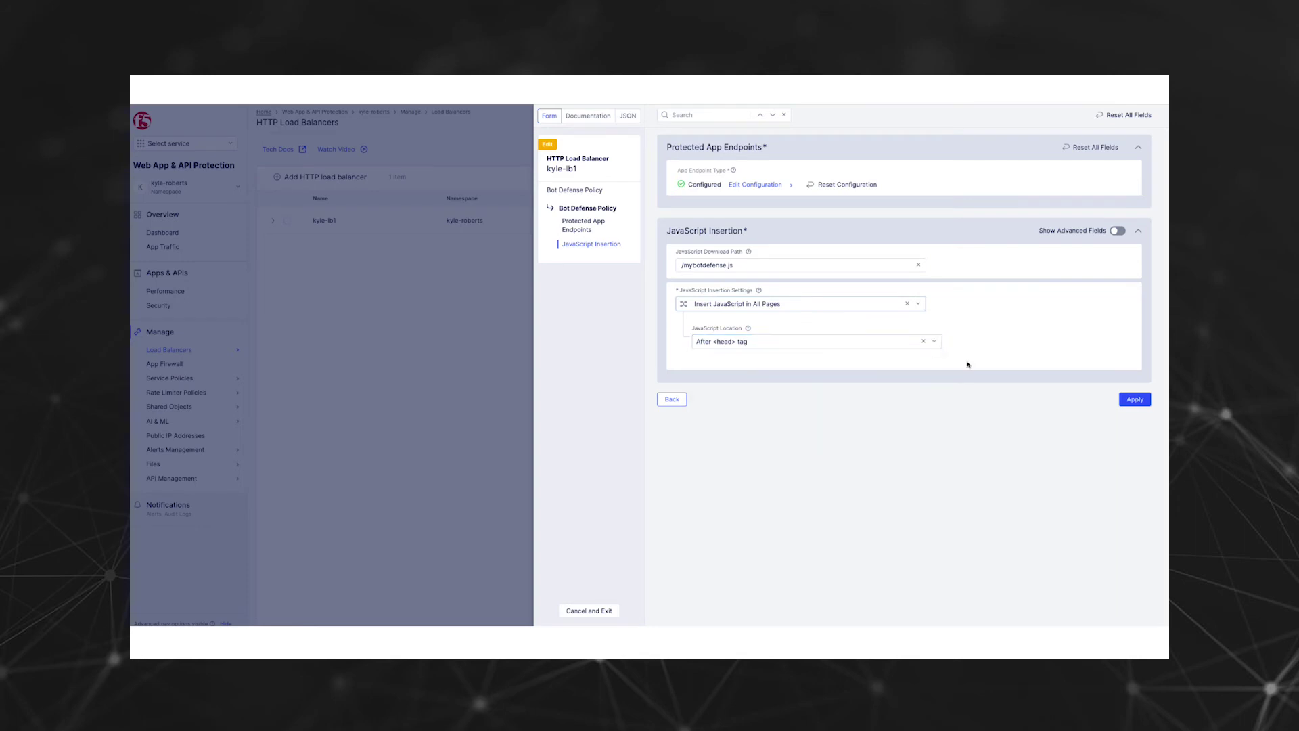
- Apply the Bot Defense policy with its JavaScript insertion settings to the load balancer
left_click(1135, 405)
scroll(904, 379, "down", 10)
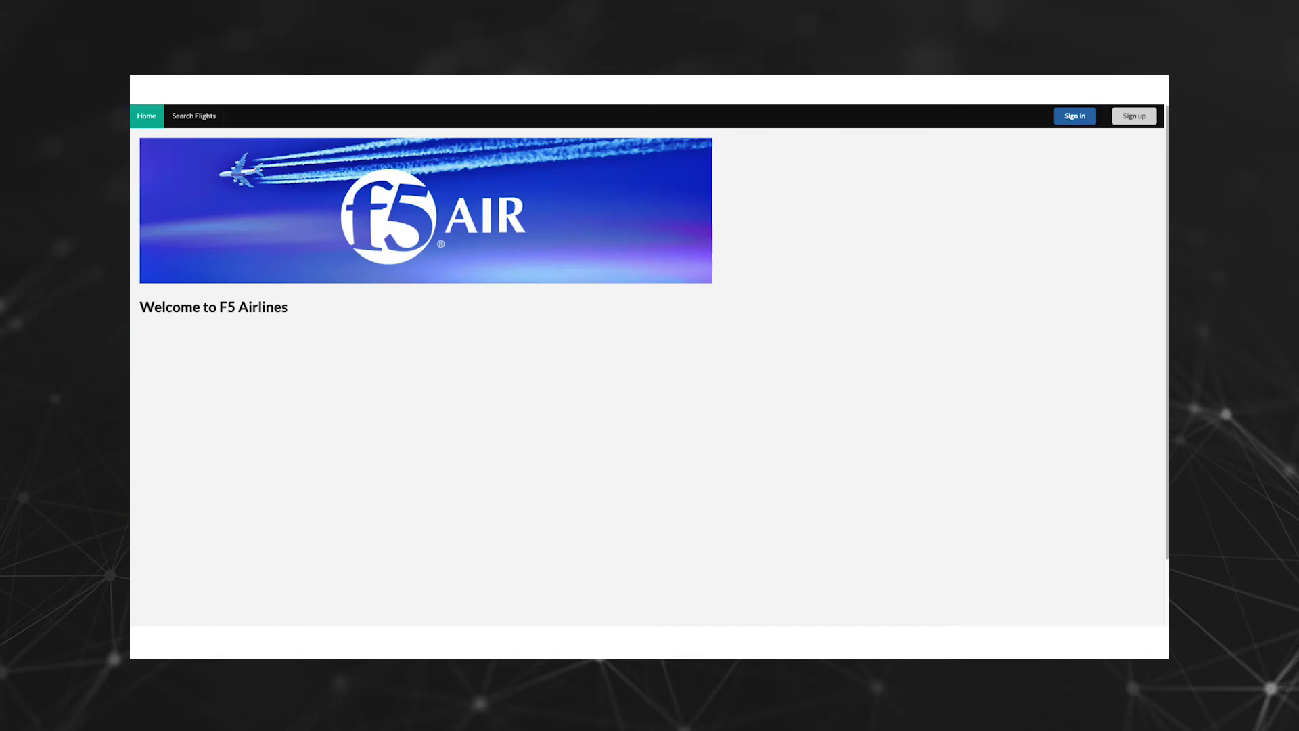
- Open the airline site's sign-in page and inspect its head element for the injected mybotdefense.js scripts
left_click(1079, 122)
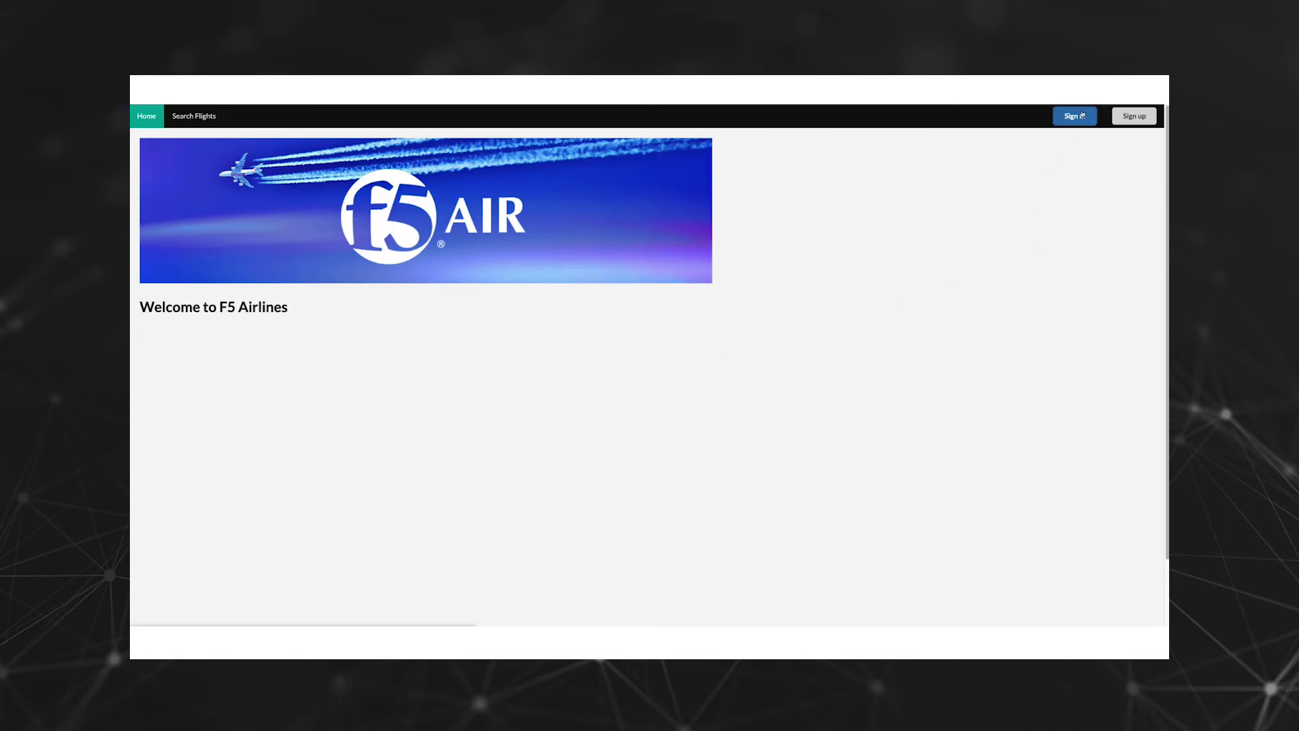
right_click(1079, 190)
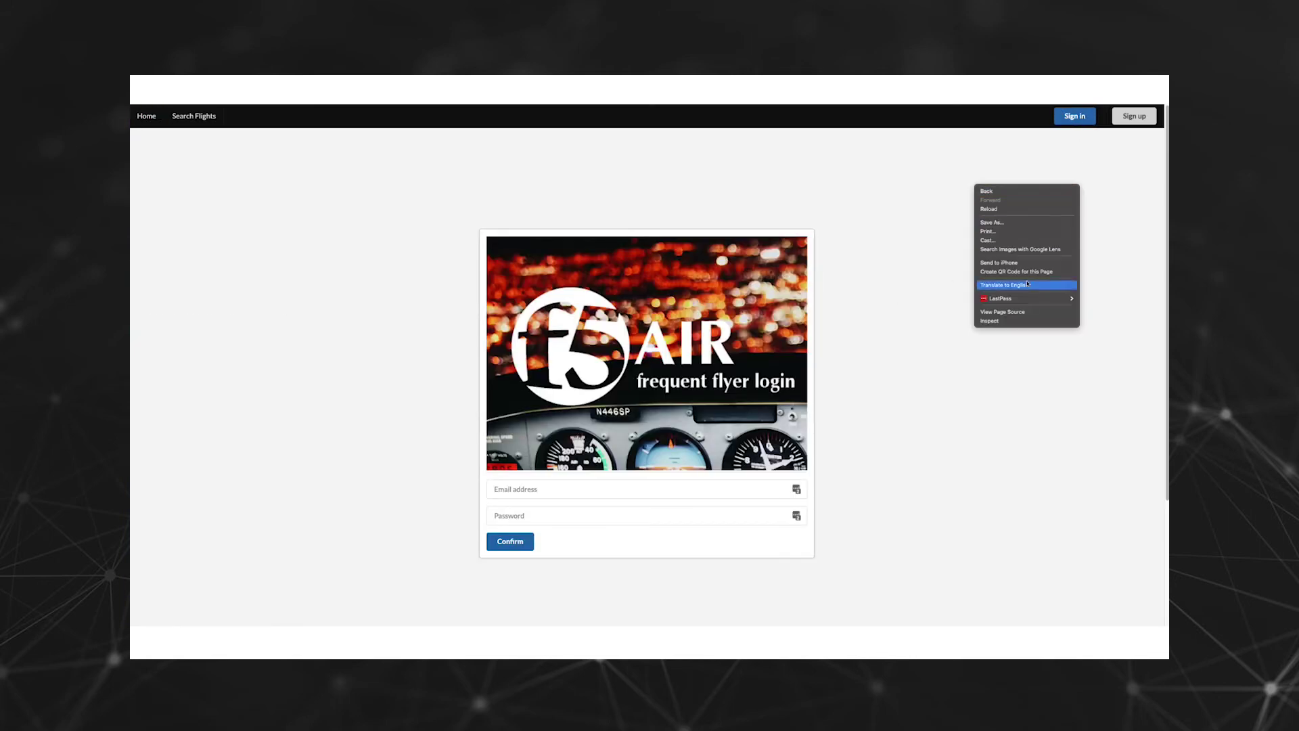
left_click(1008, 321)
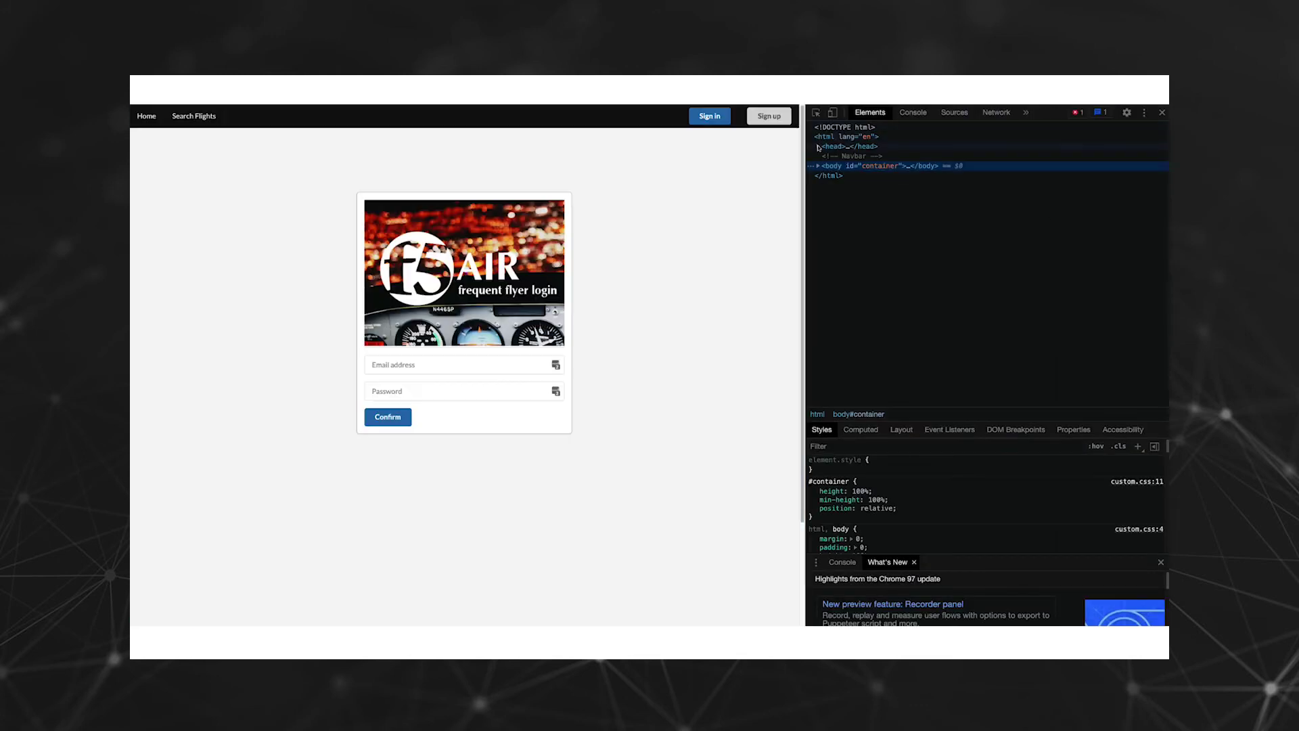
left_click(817, 146)
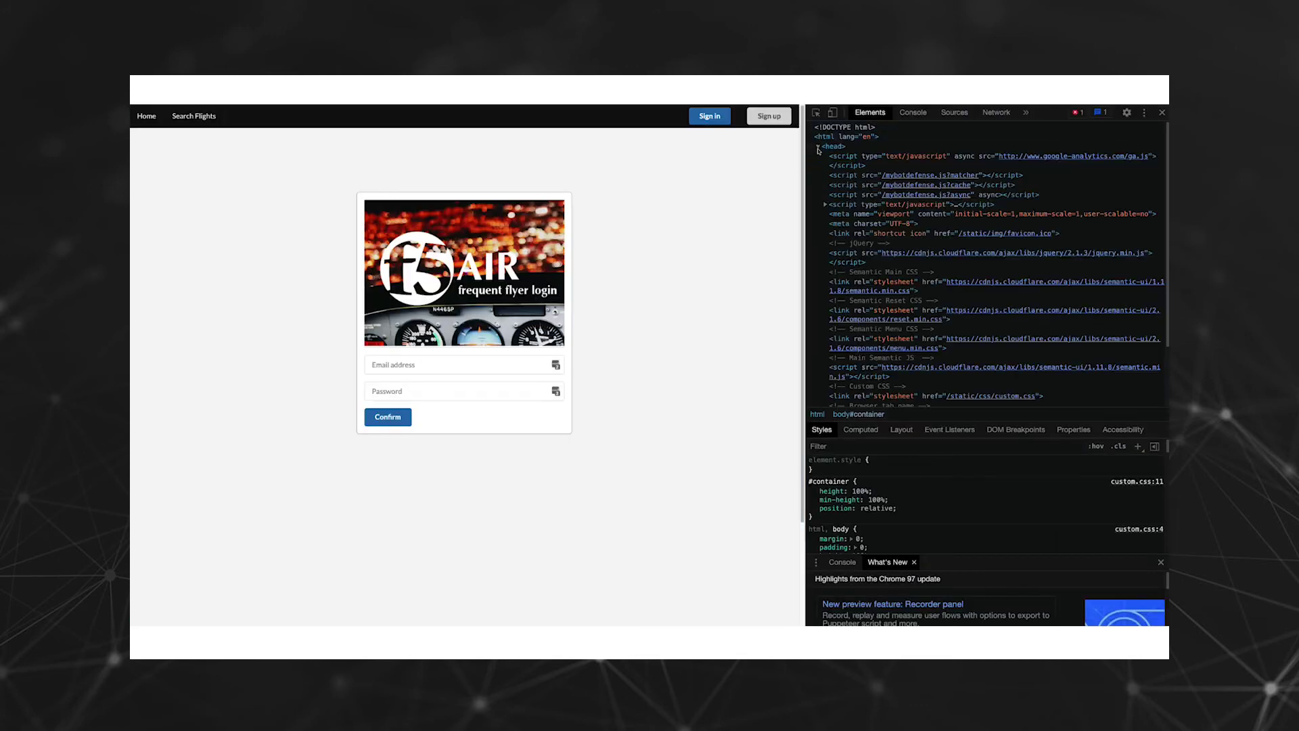
left_click(866, 176)
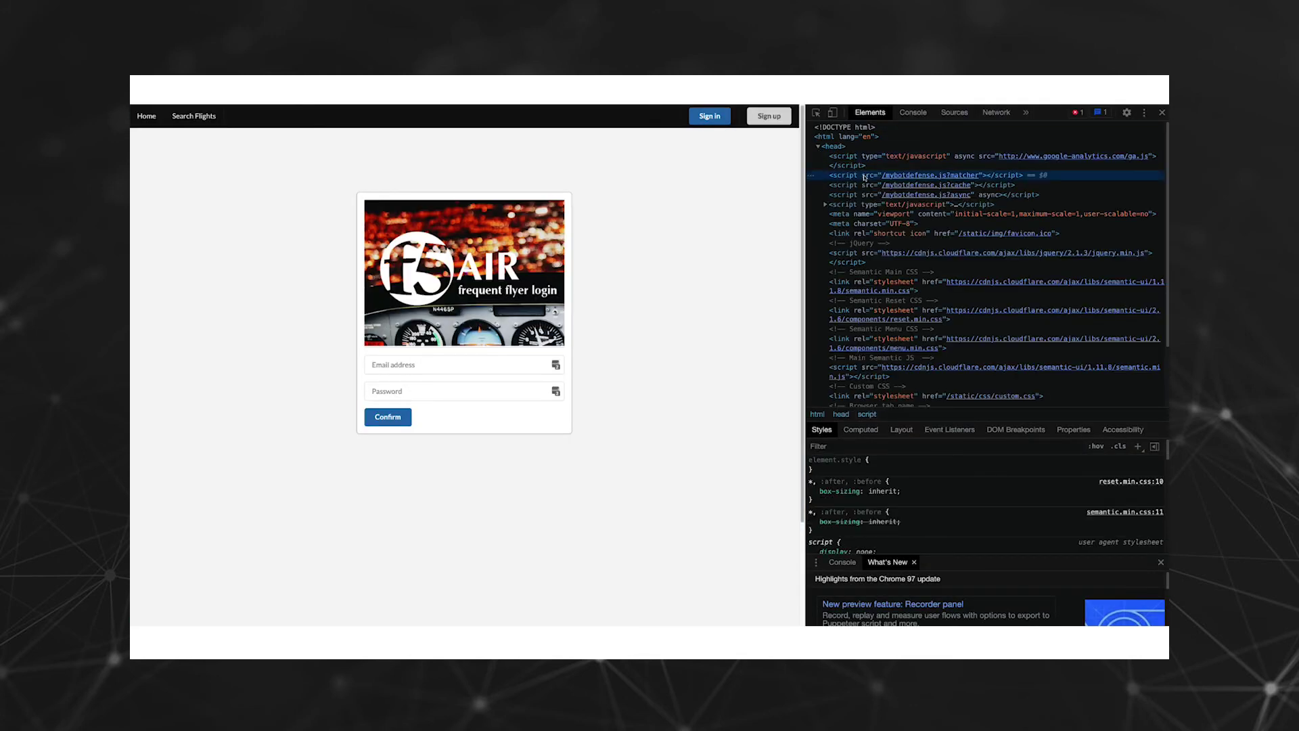
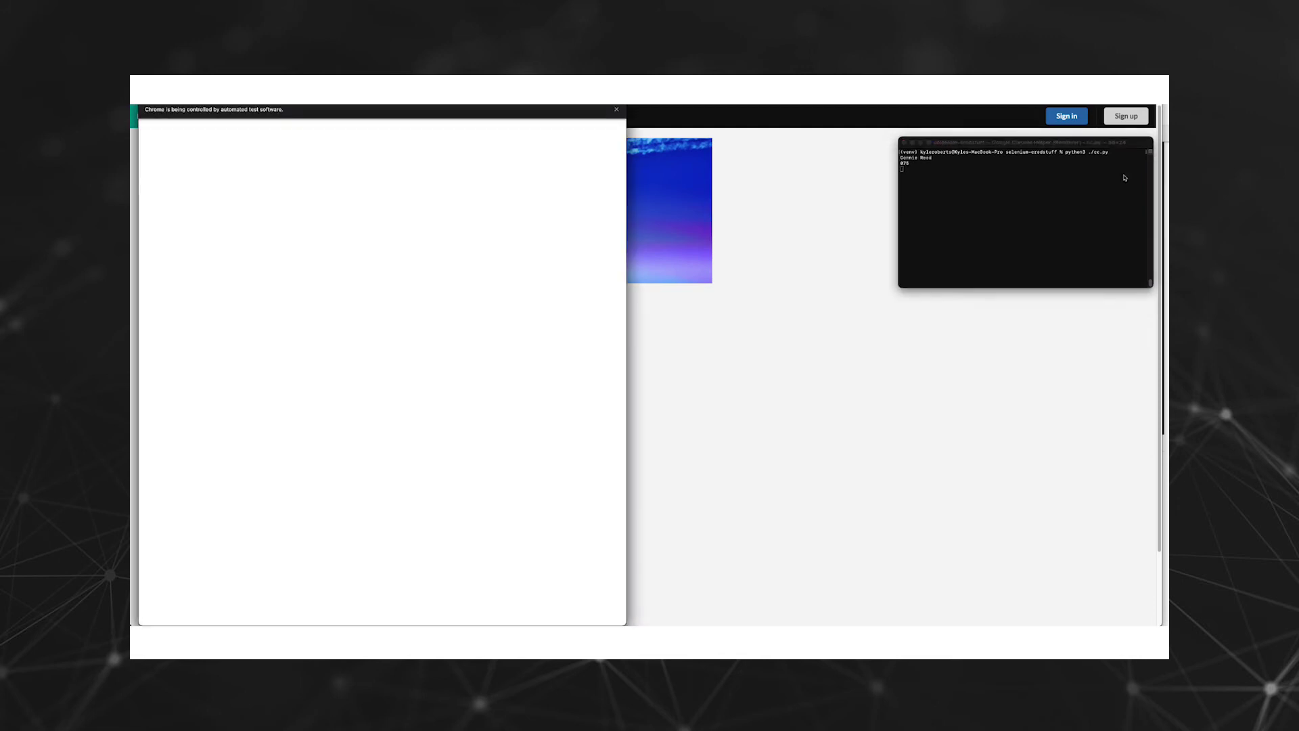
left_click(912, 144)
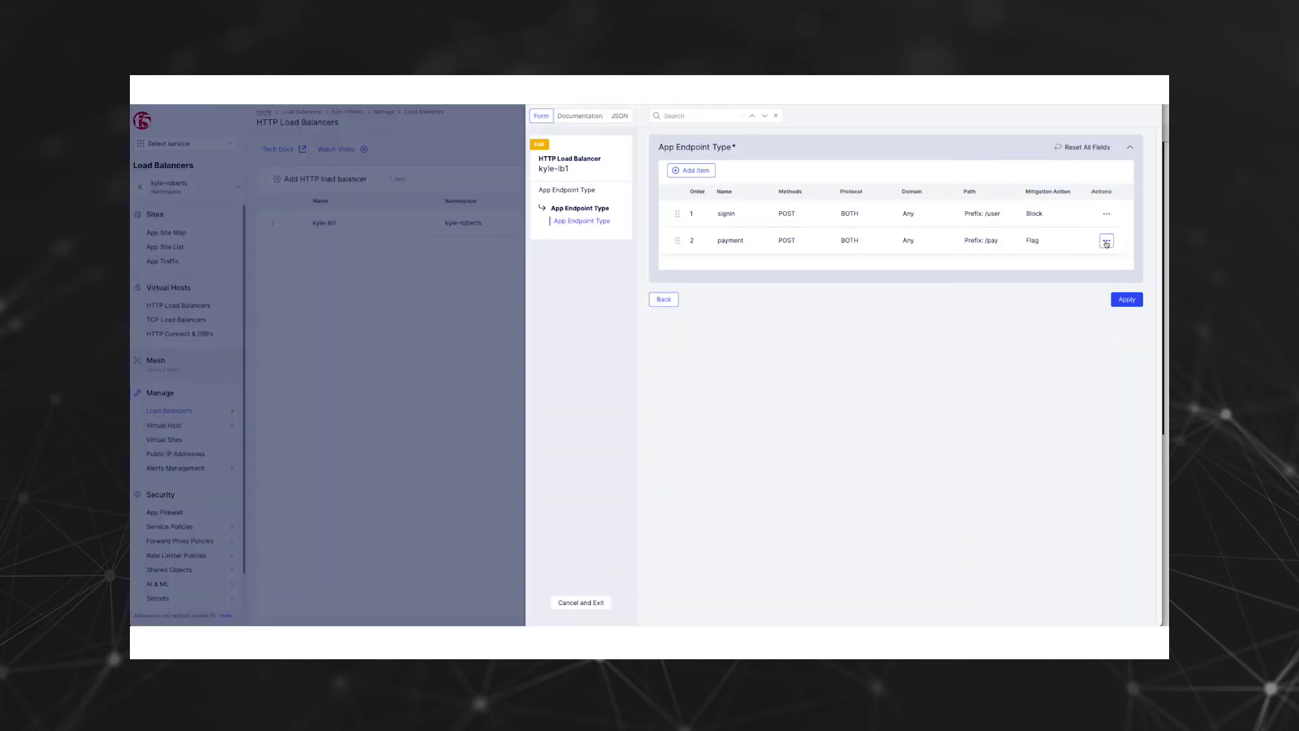
- Edit the payment app endpoint and set its bot mitigation action to Block
left_click(1107, 244)
left_click(1071, 280)
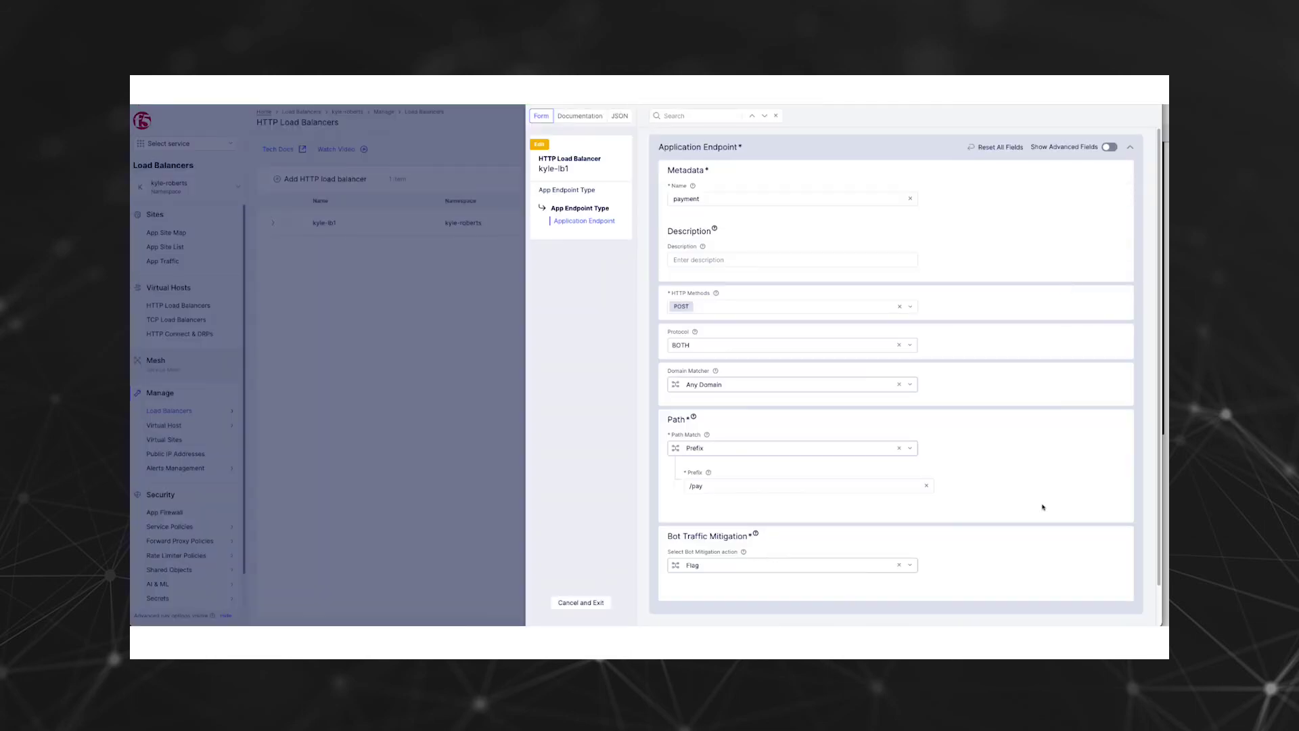
scroll(1024, 477, "down", 1)
left_click(908, 522)
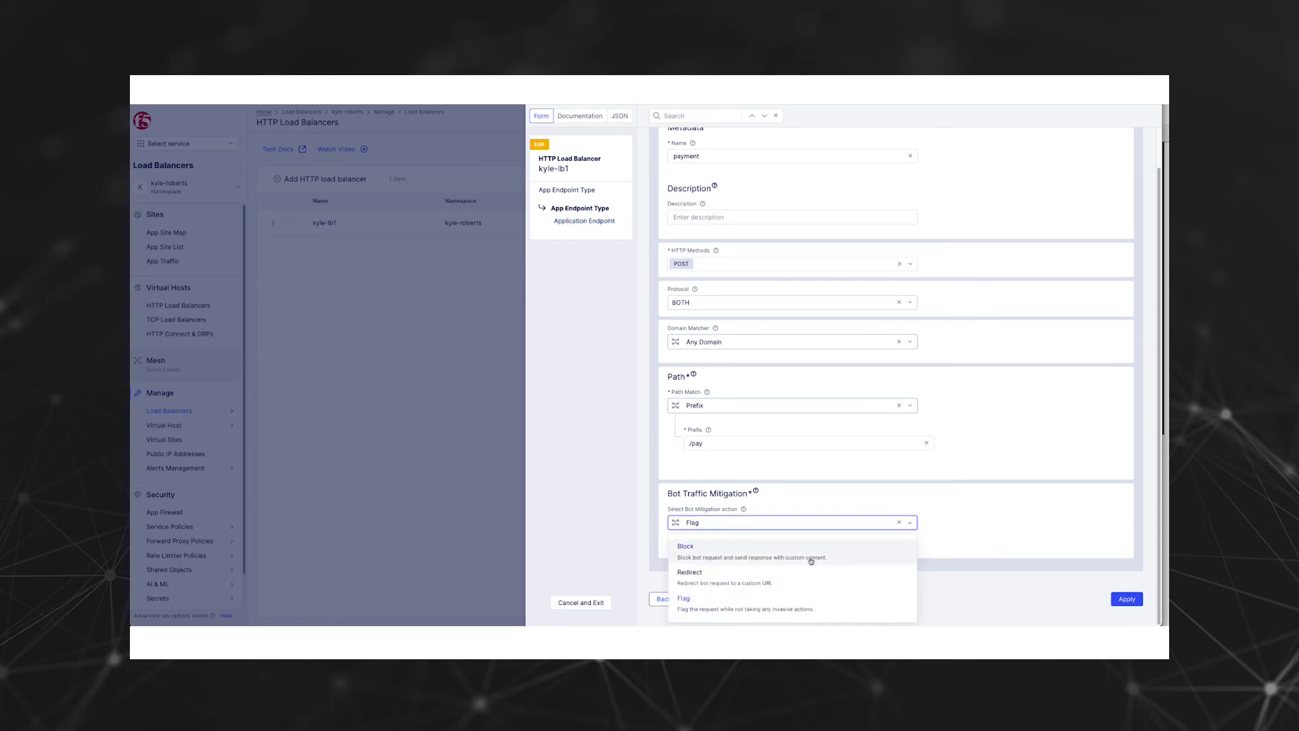
left_click(811, 558)
scroll(1082, 577, "down", 1)
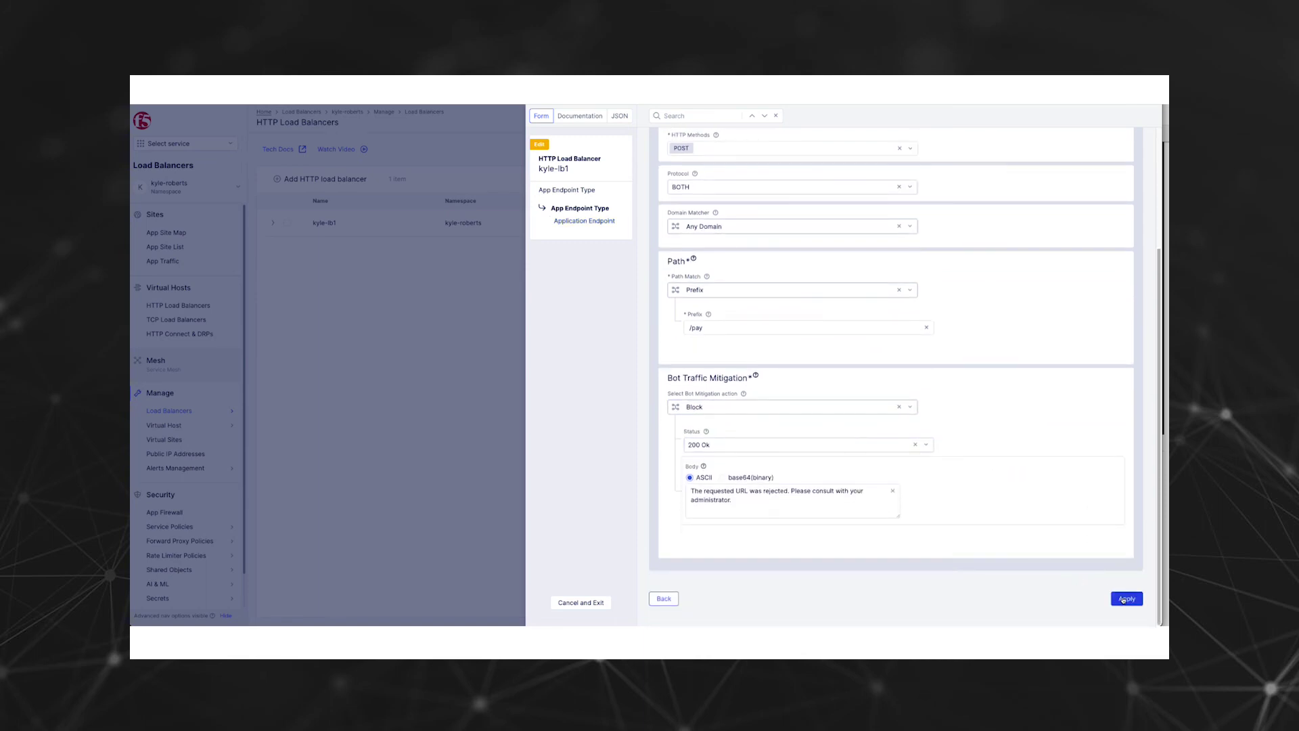
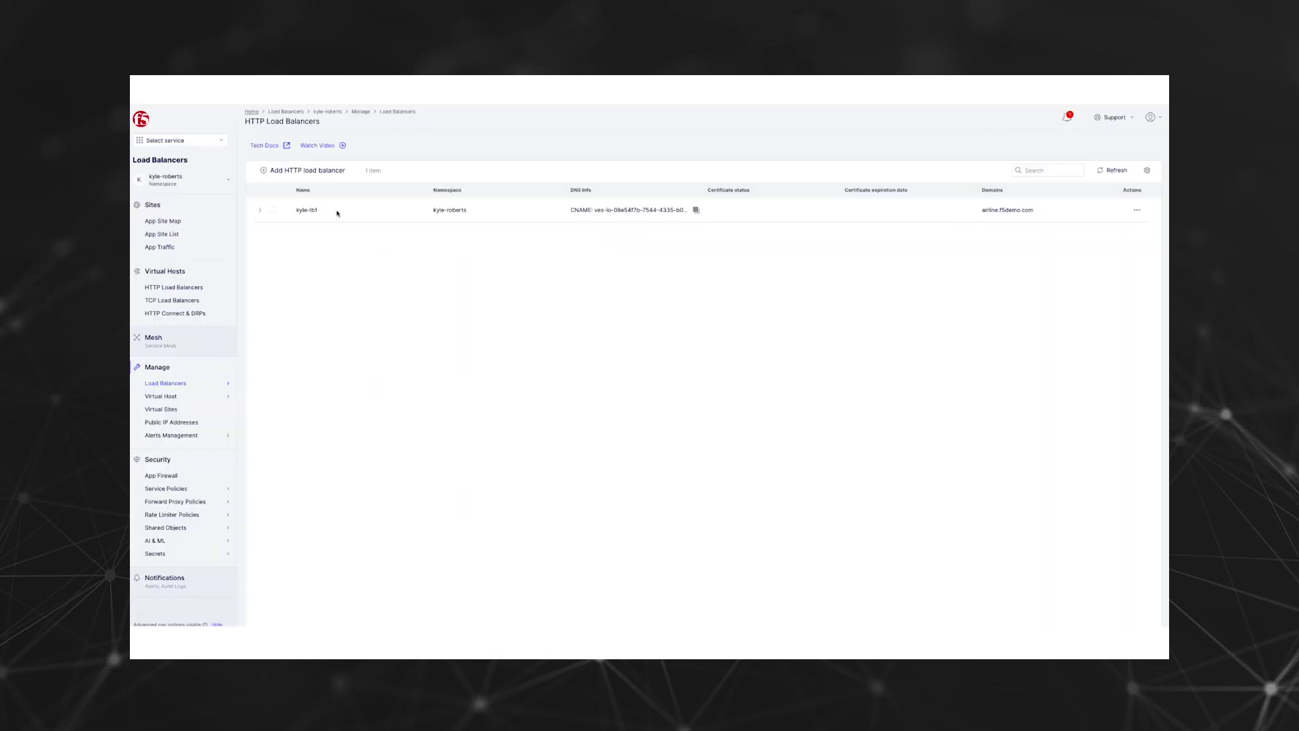
- Switch to Web App & API Protection and open the load balancer's Bot Defense security view
left_click(223, 142)
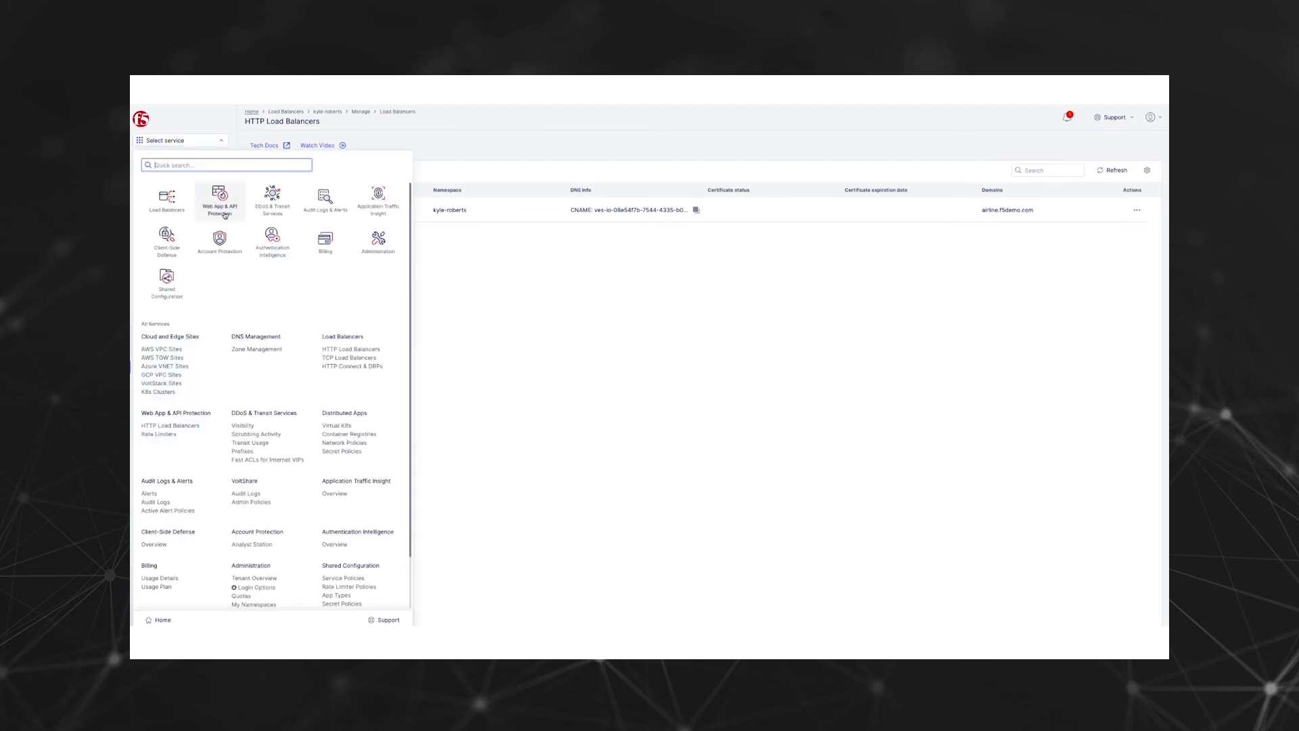
left_click(223, 211)
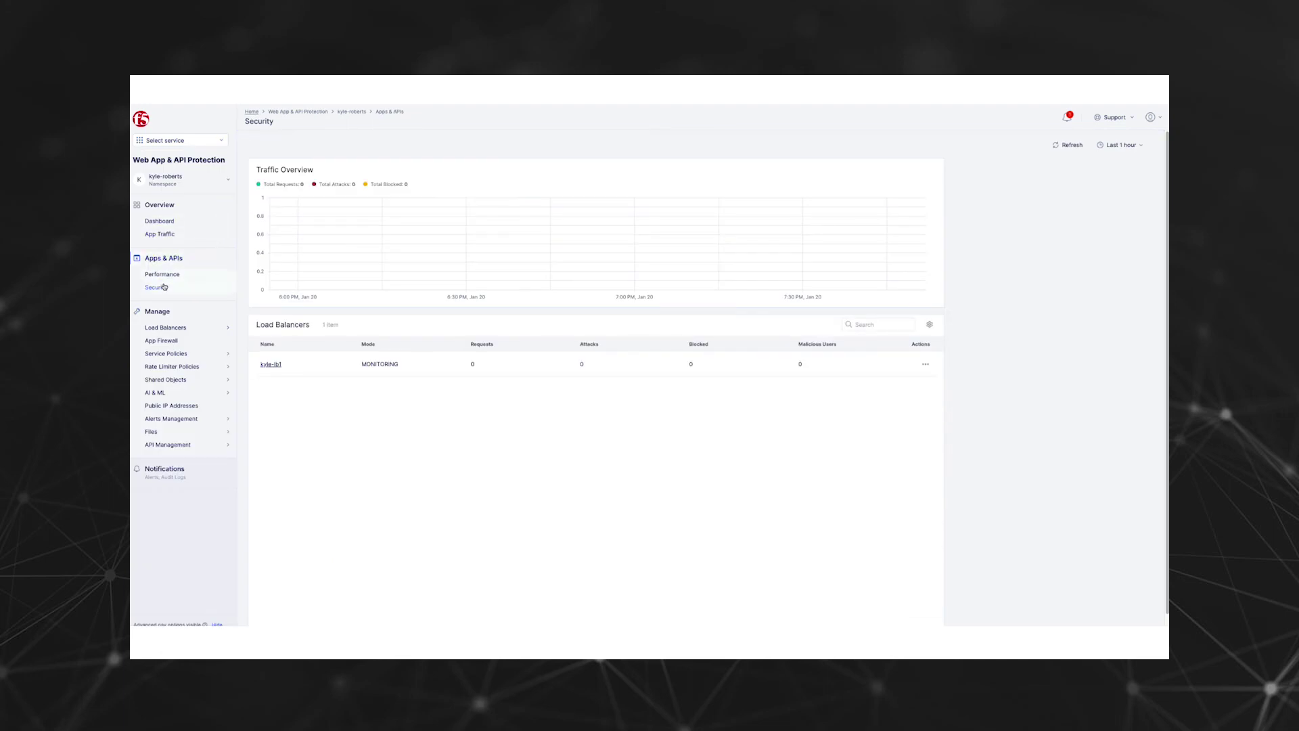
left_click(271, 364)
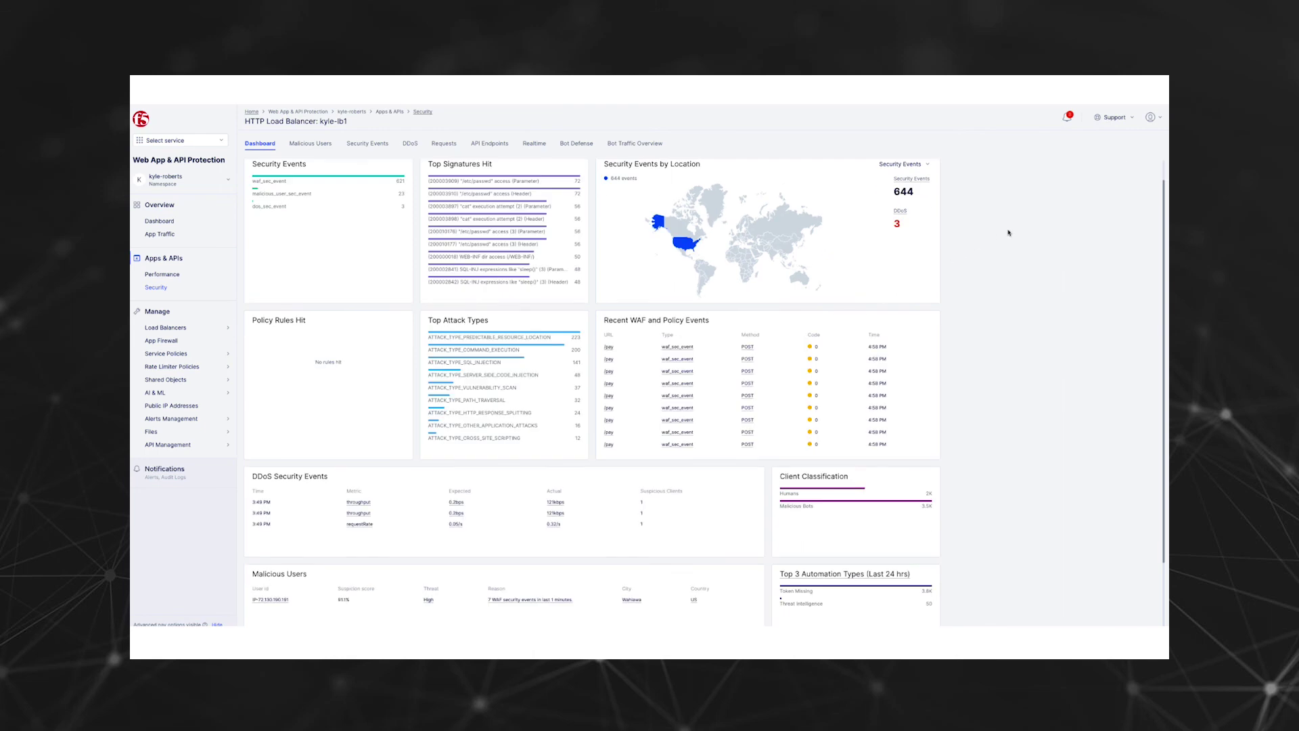
left_click(574, 144)
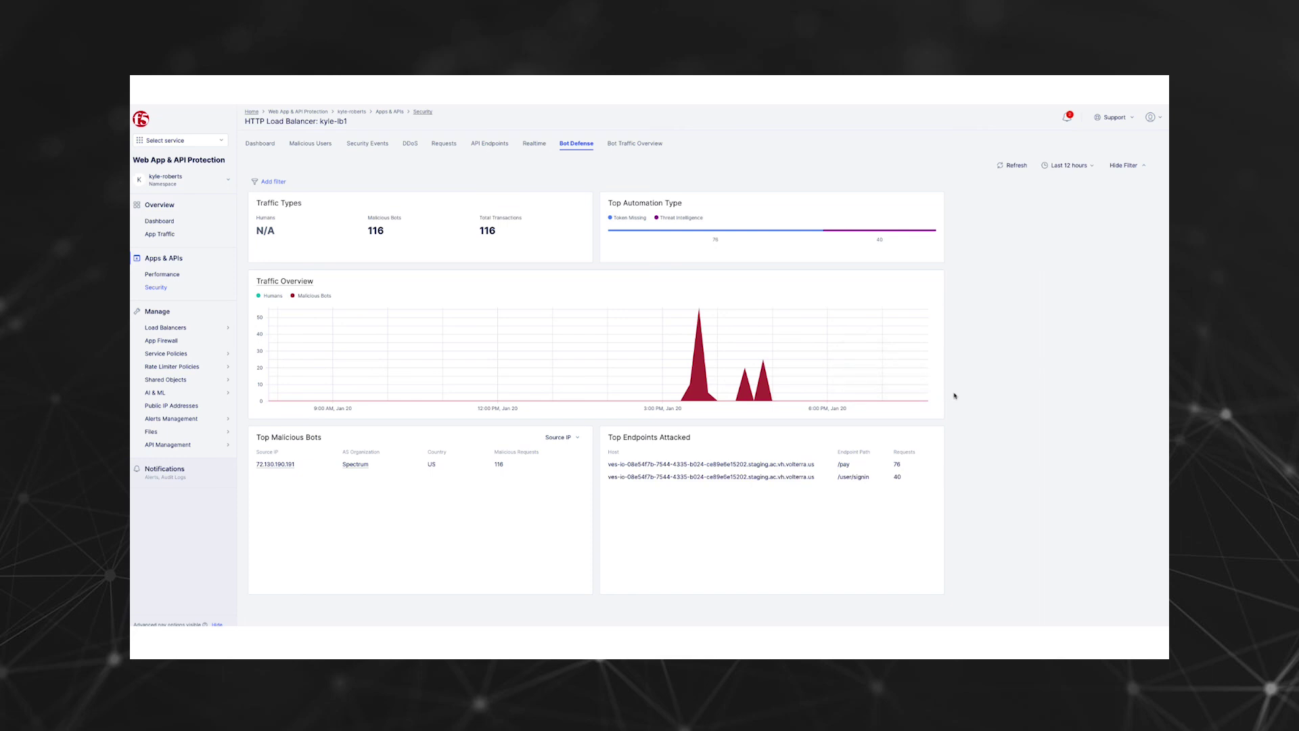
- Set the Bot Defense view's time range to the last 24 hours
left_click(1082, 166)
left_click(1078, 255)
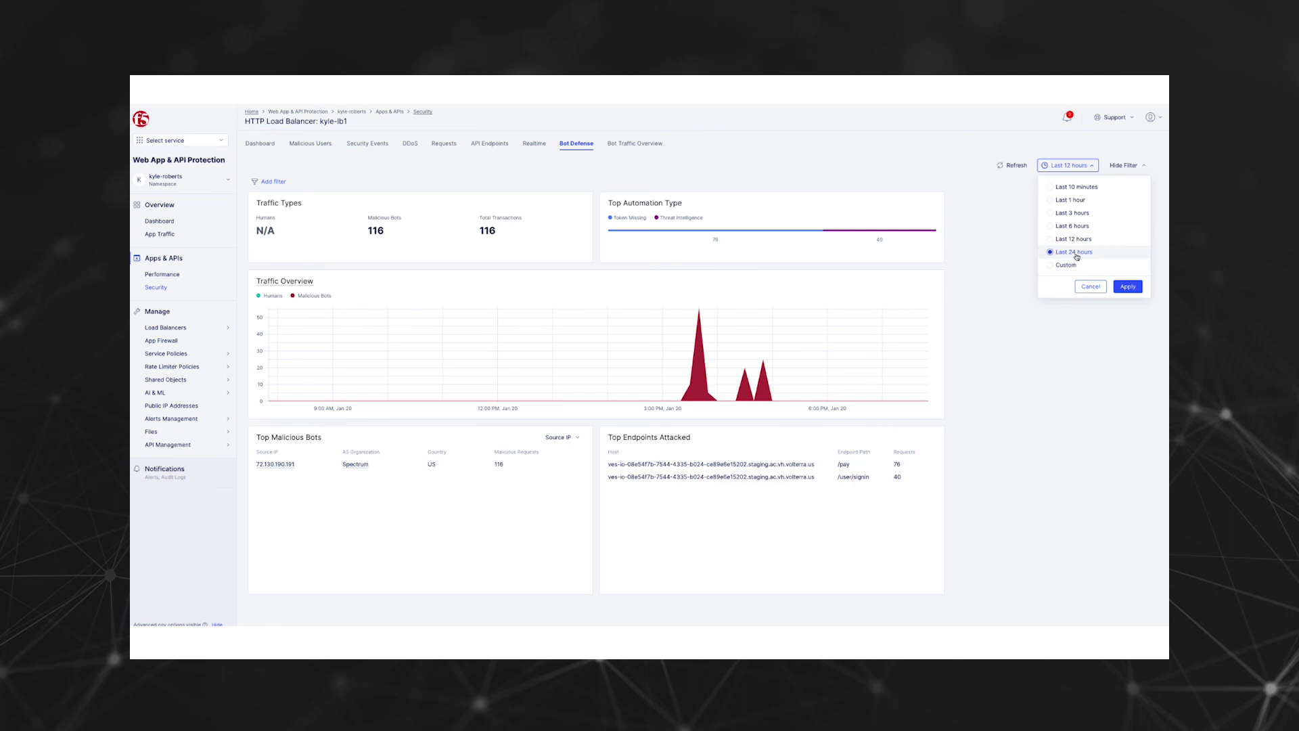
left_click(1127, 286)
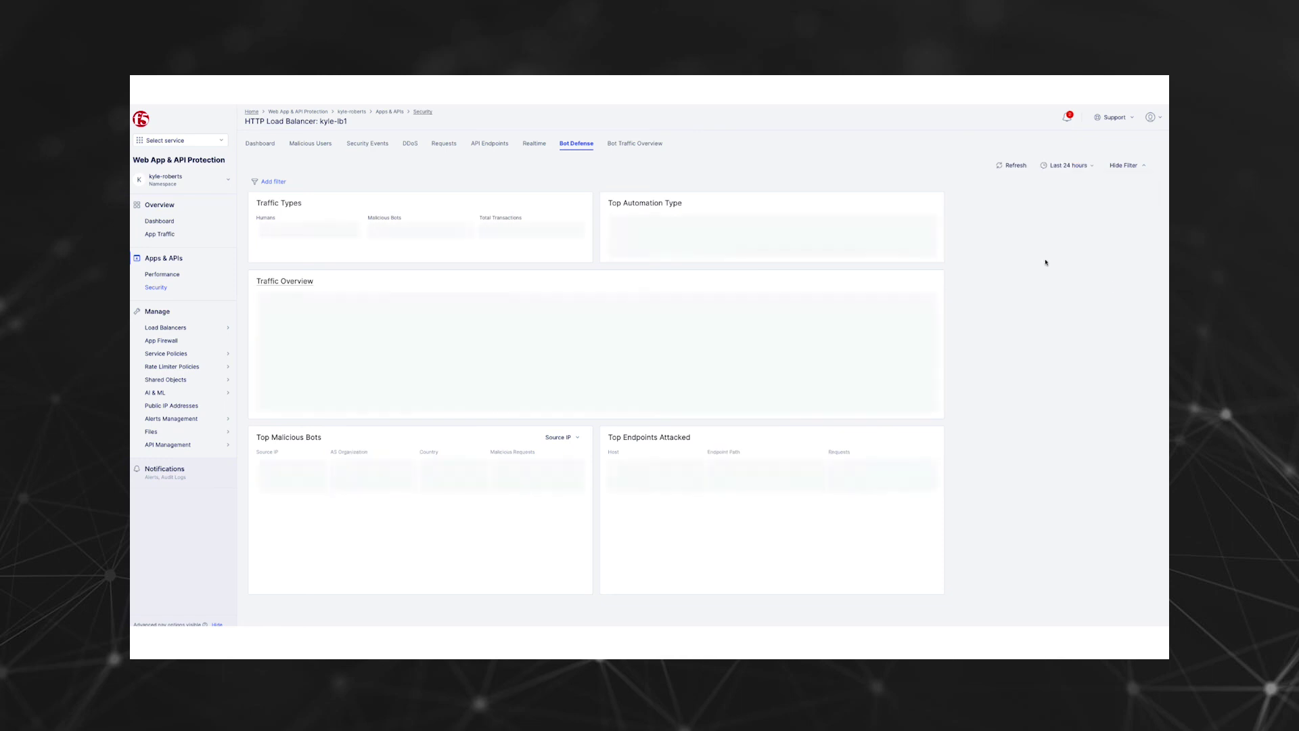
- Filter the Bot Defense data by IP Address with the In operator and the listed source IP
left_click(282, 182)
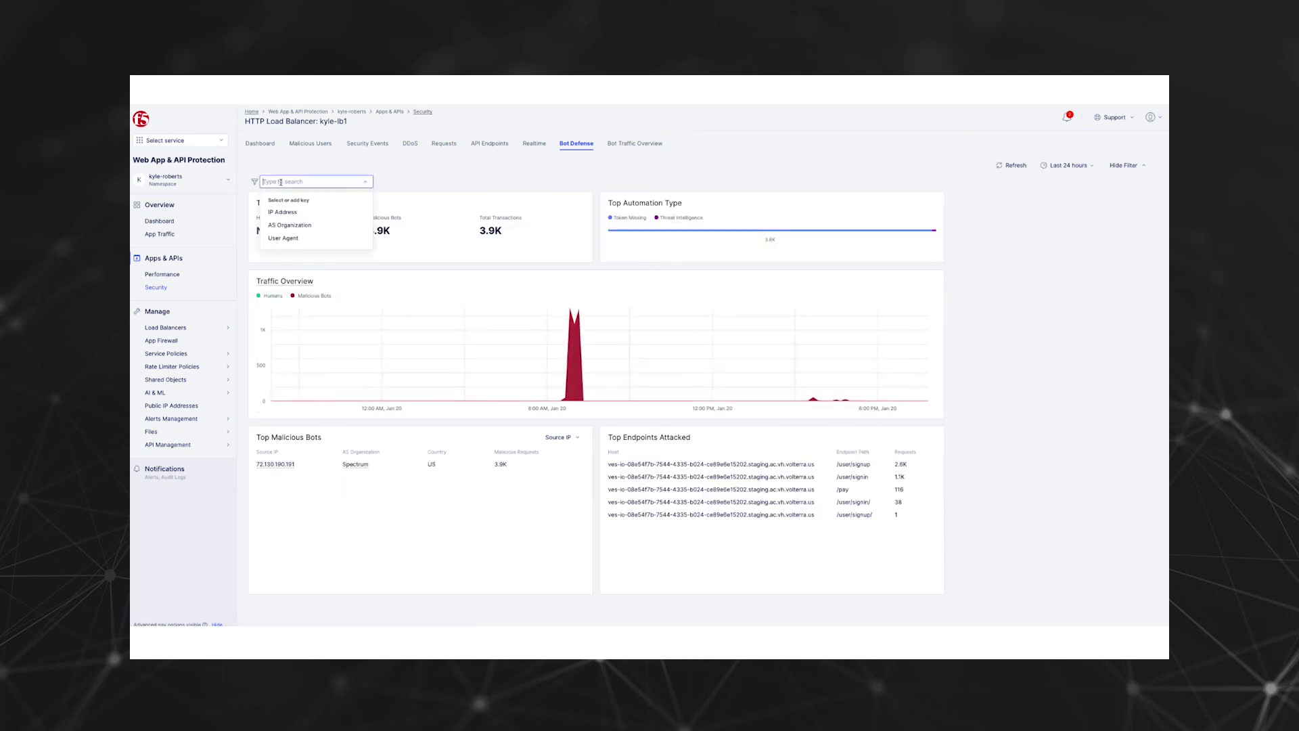
left_click(284, 212)
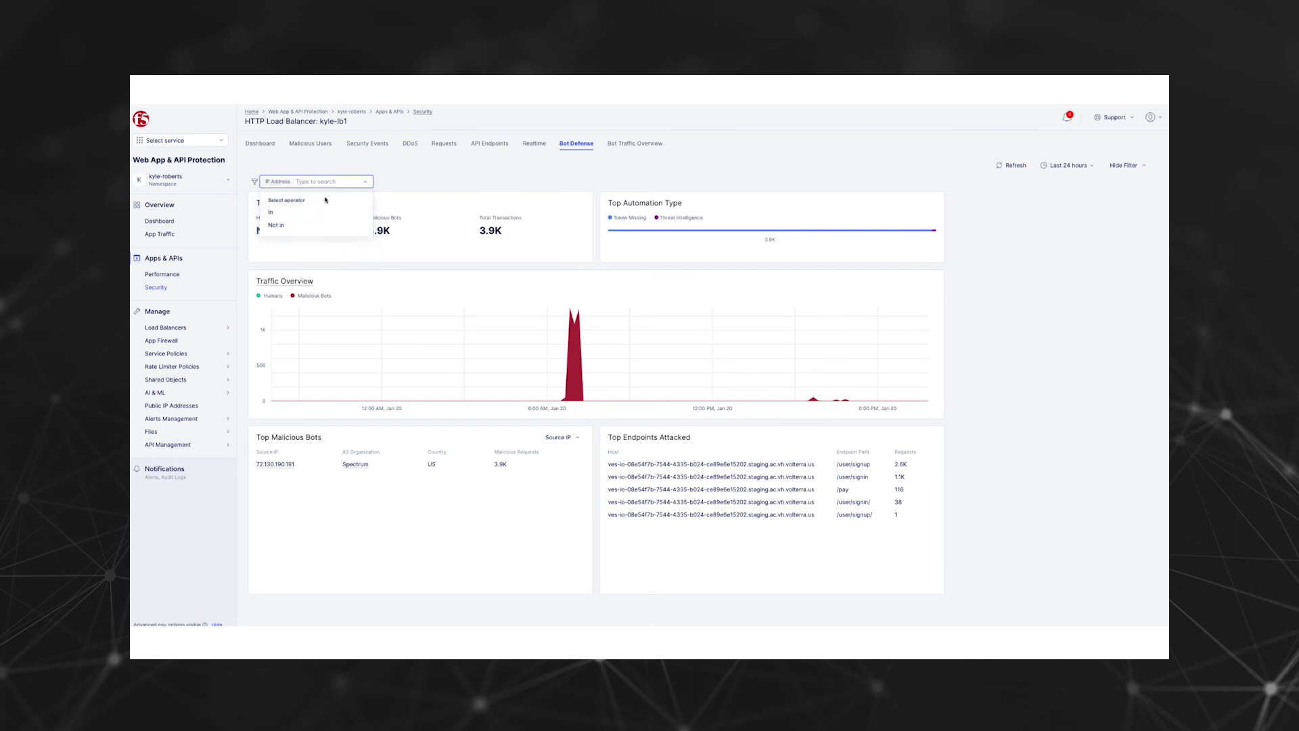
left_click(270, 212)
left_click(272, 211)
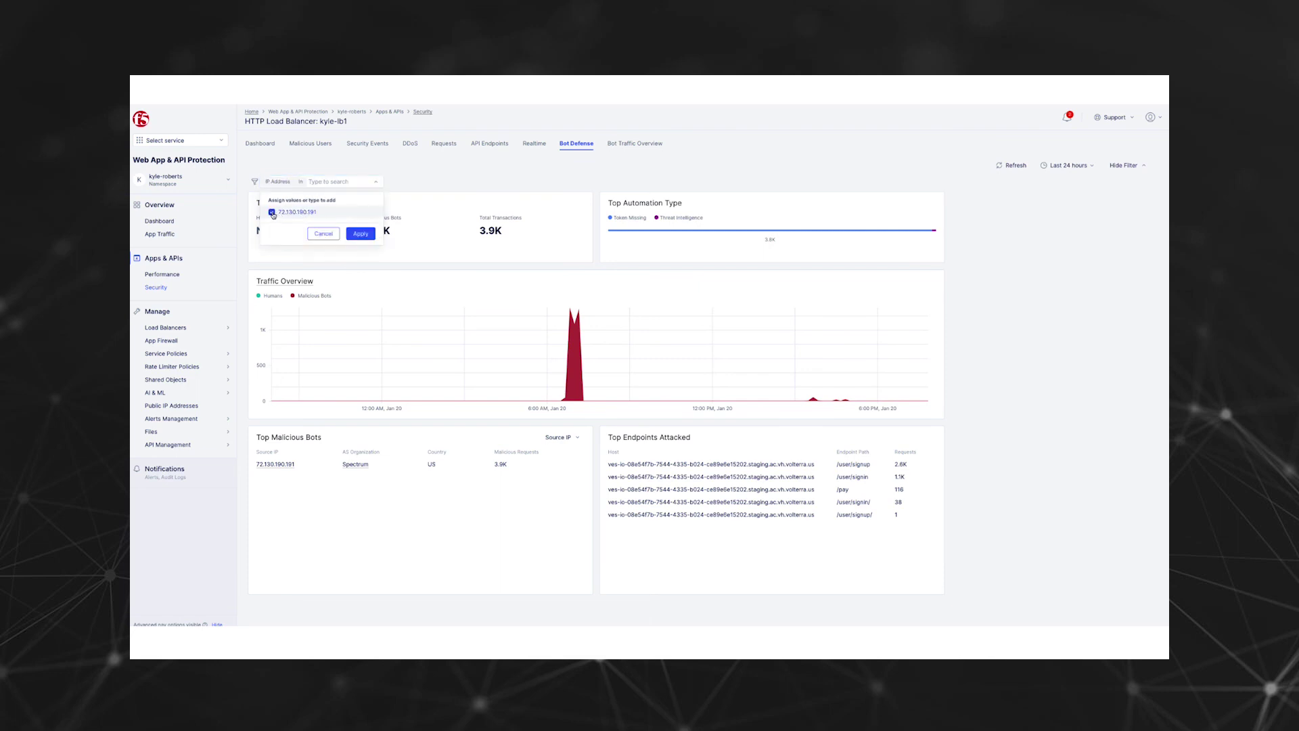
left_click(360, 233)
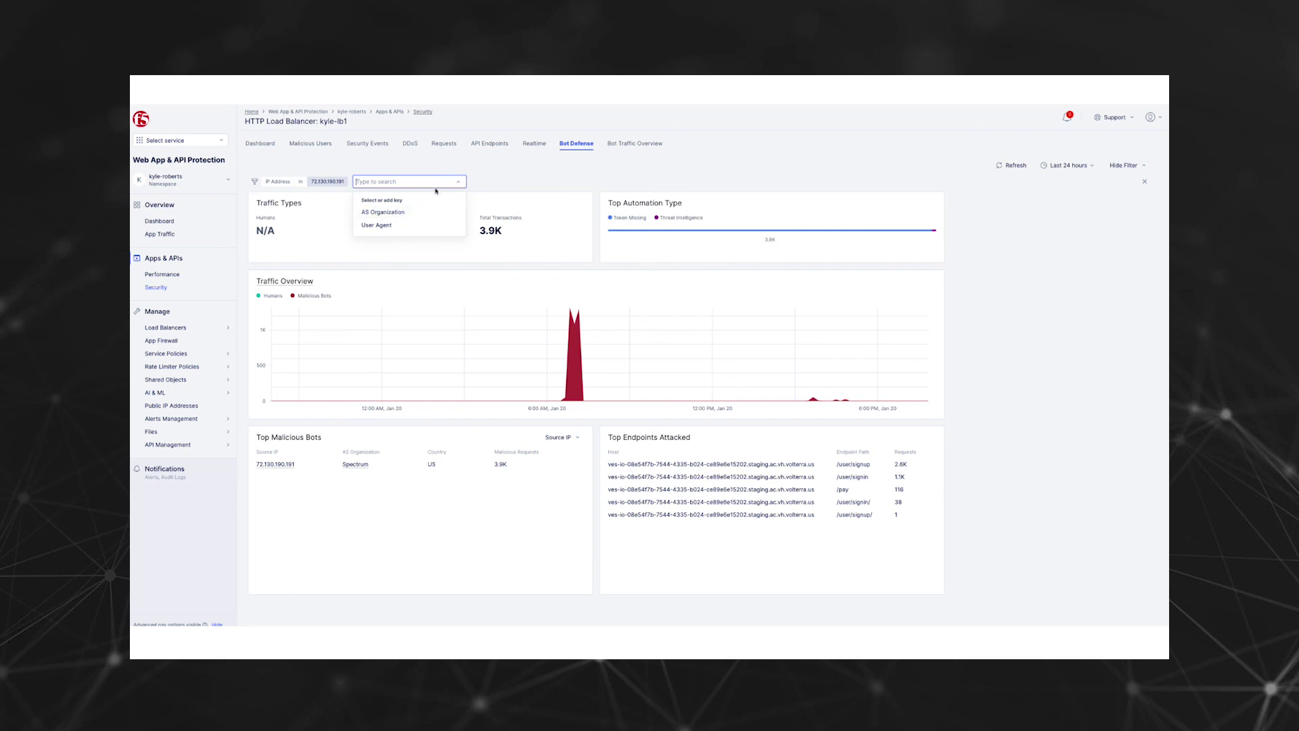
left_click(481, 168)
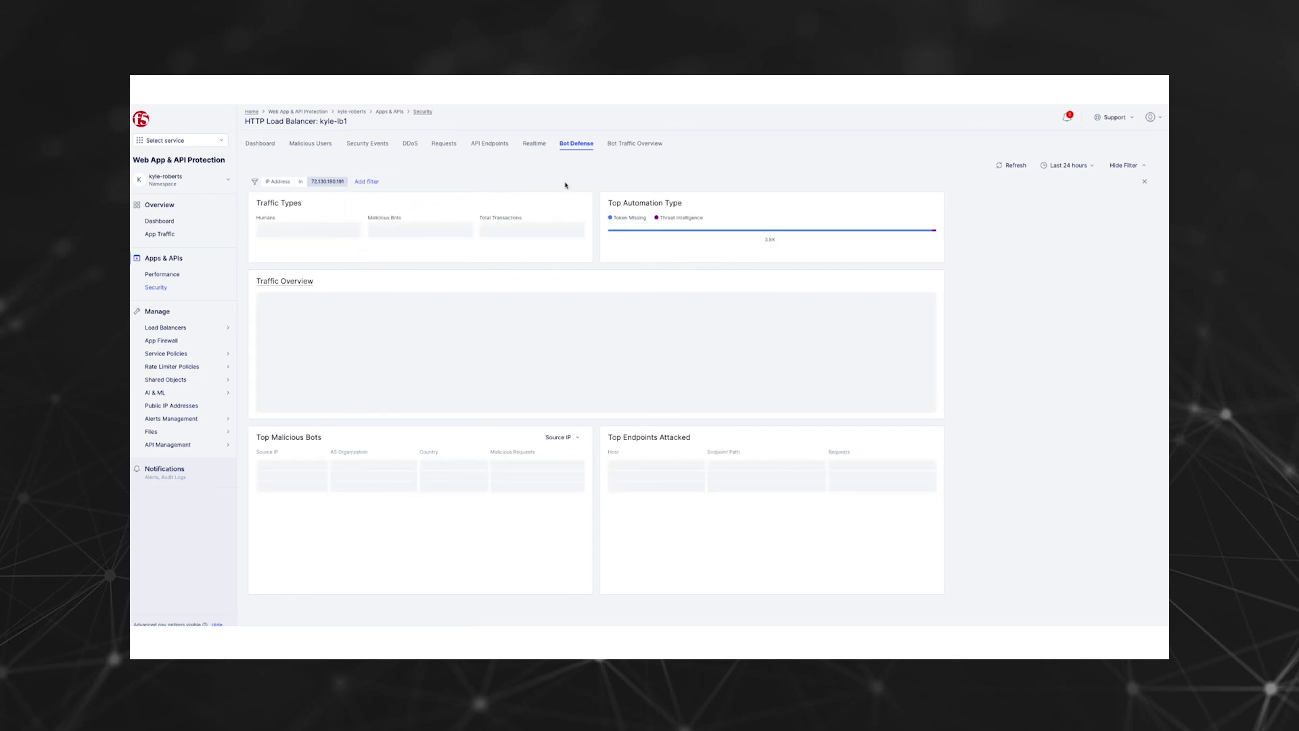
- Open the Bot Traffic Overview and narrow its chart to 24 Jan, 06:09PM to 06:22PM
left_click(654, 144)
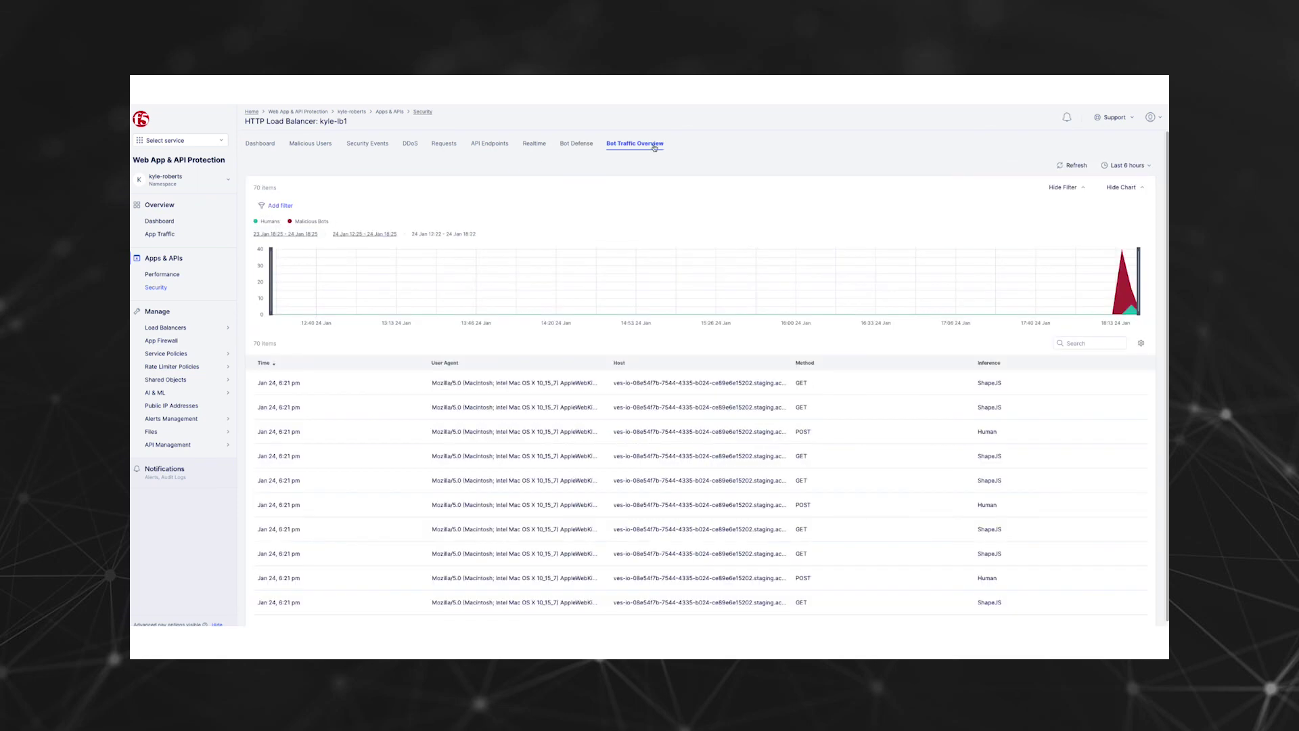
mouse_move(271, 291)
left_mouse_down()
mouse_move(1072, 287)
mouse_move(1119, 262)
left_mouse_up()
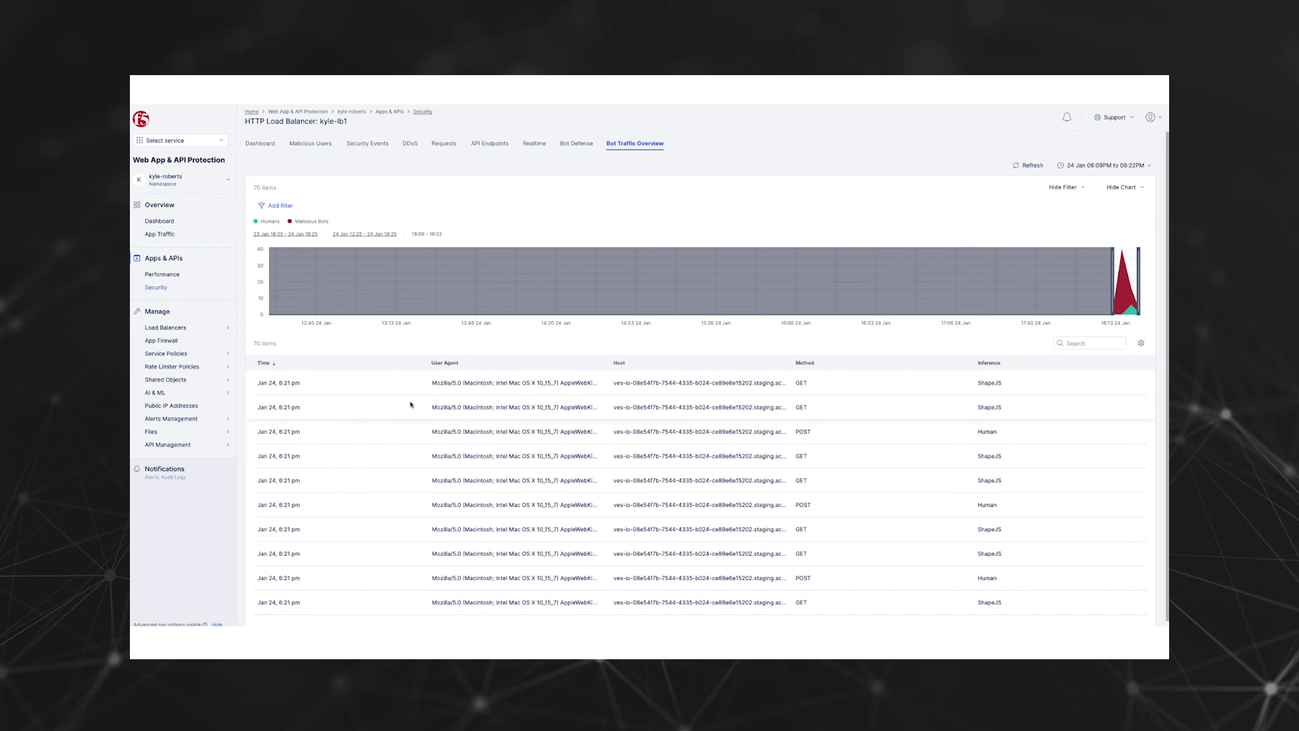
- Toggle four columns in the bot traffic table's column settings and apply the selection
left_click(1140, 343)
left_click(1013, 421)
left_click(1013, 433)
left_click(1012, 446)
left_click(1012, 459)
left_click(1123, 545)
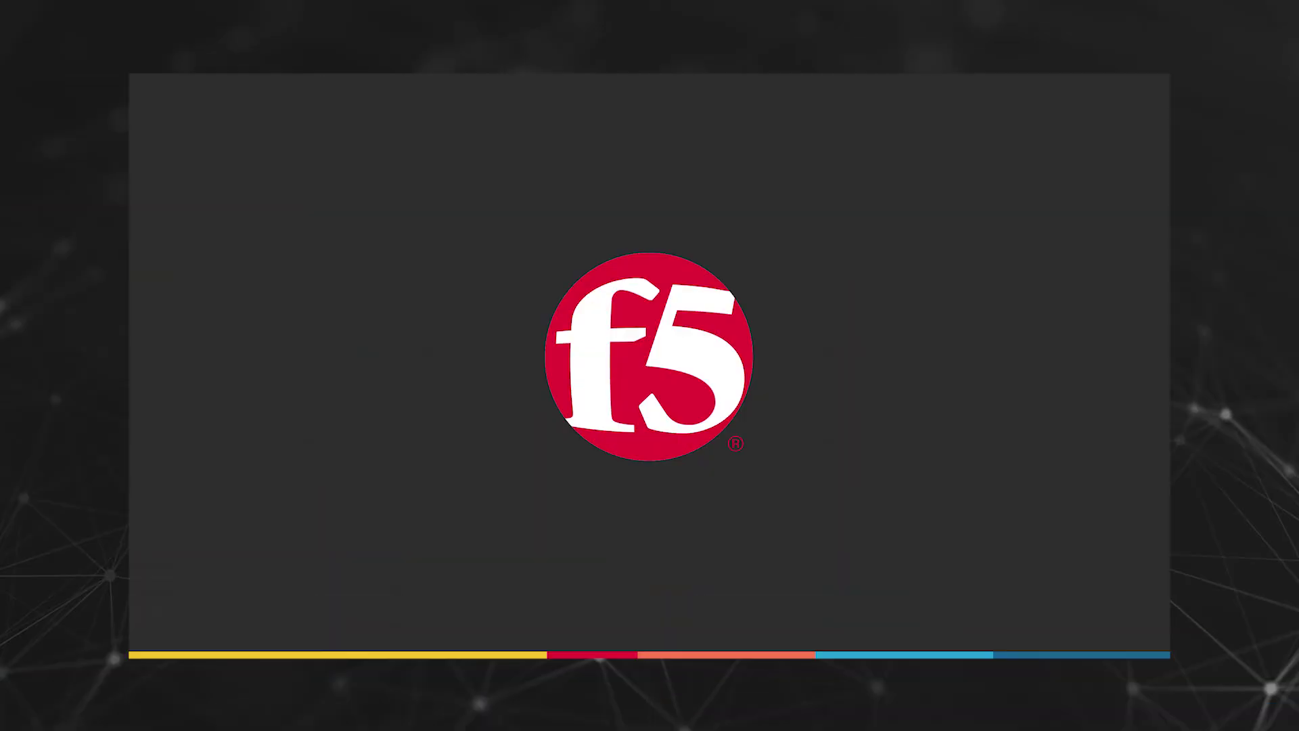